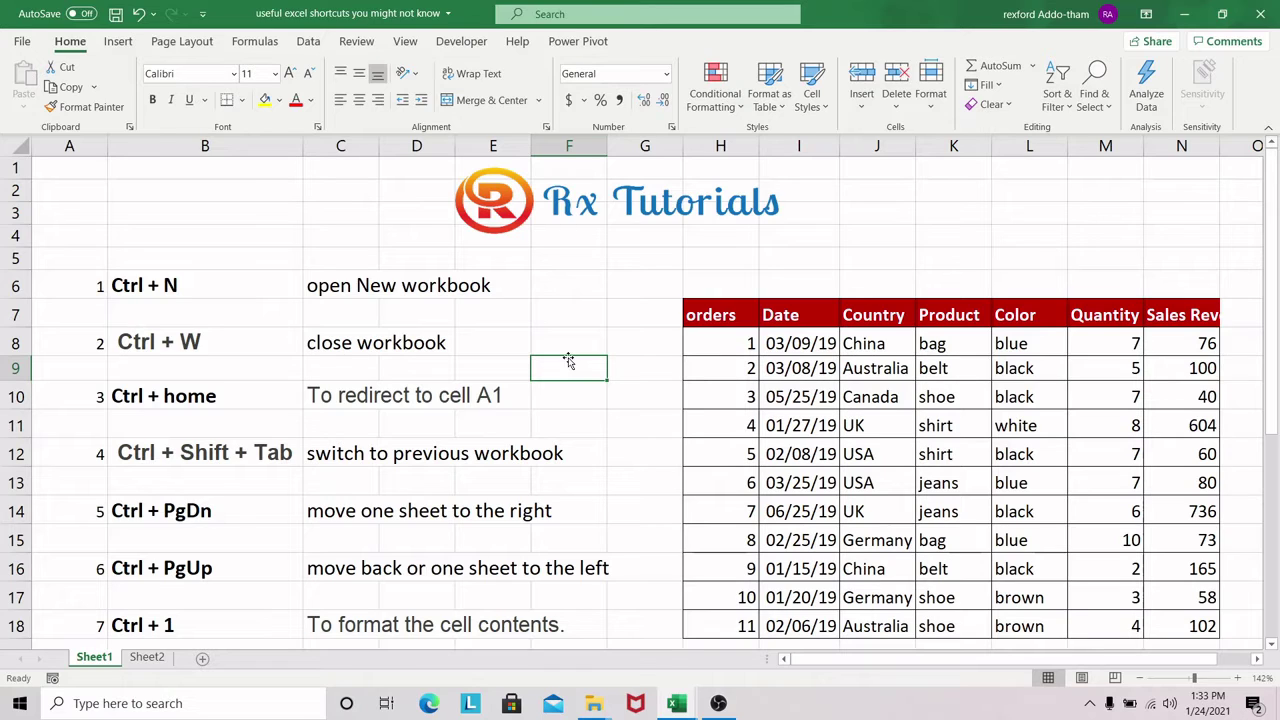
- Create a new blank workbook and return to the "useful excel shortcuts you might not know" workbook
{"action": "left_click", "coordinate": [550, 343]}
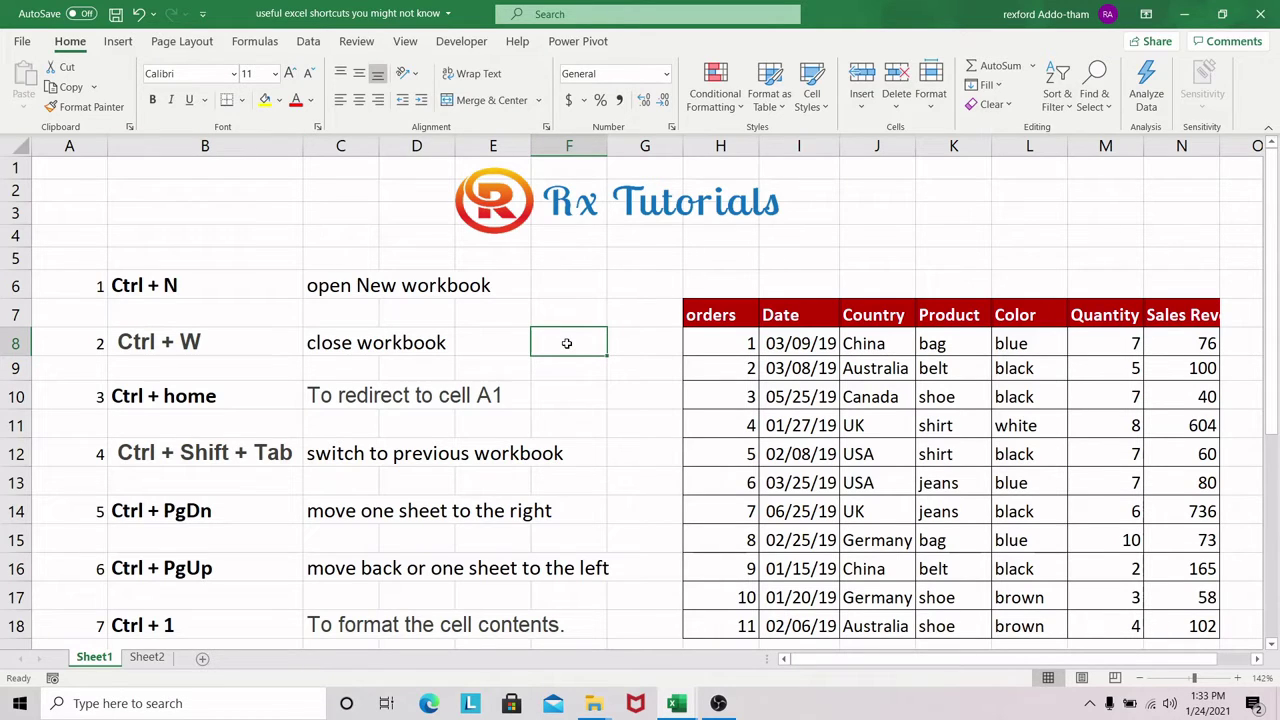
{"action": "key", "text": "ctrl+n"}
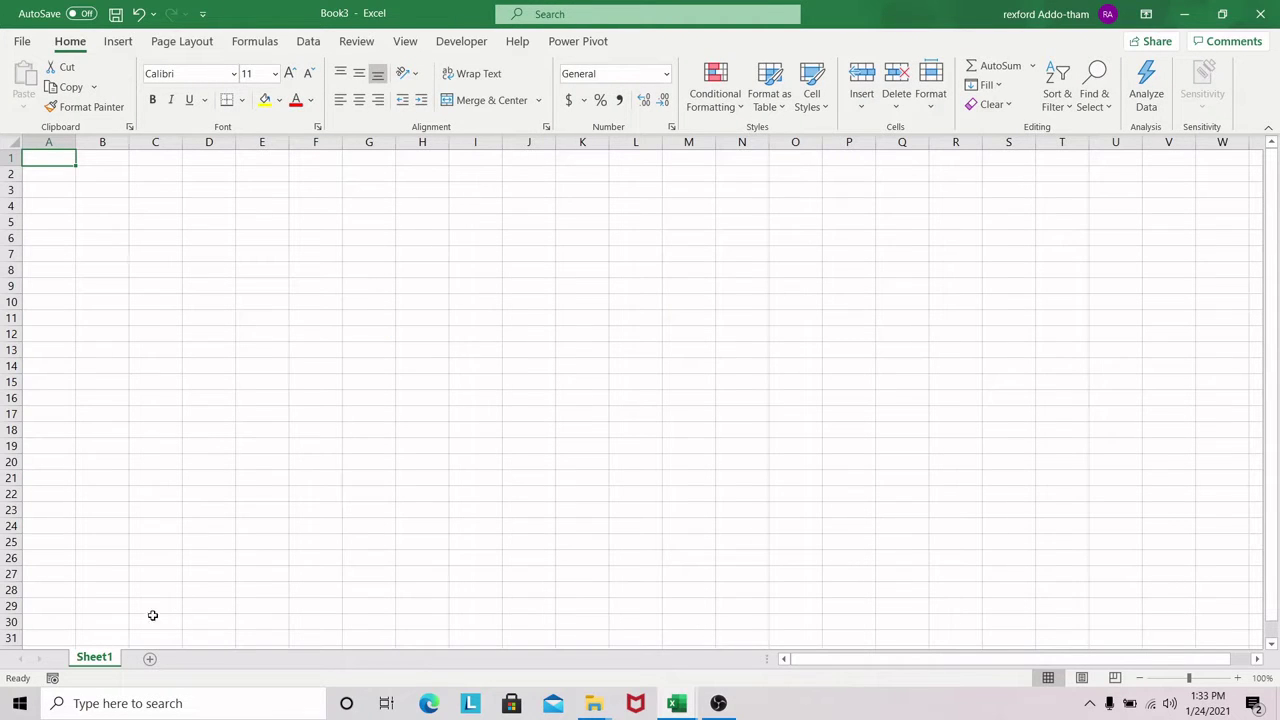
{"action": "left_click", "coordinate": [676, 703]}
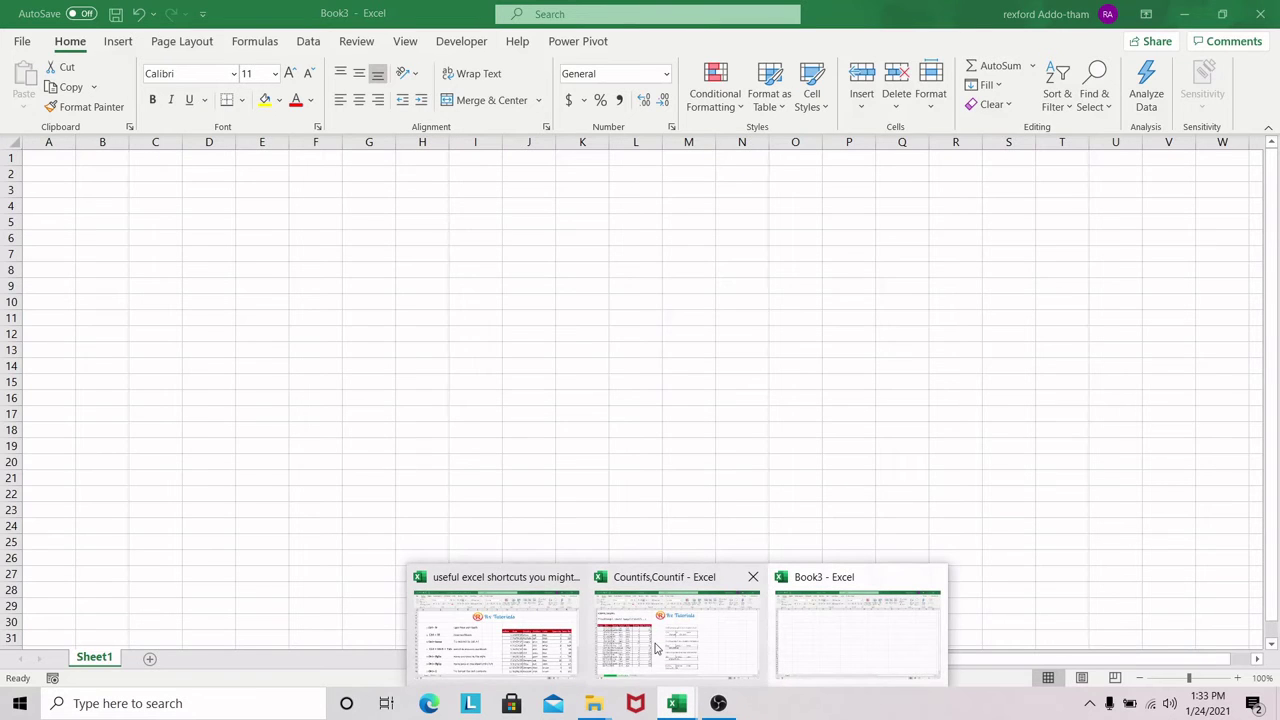
{"action": "left_click", "coordinate": [530, 610]}
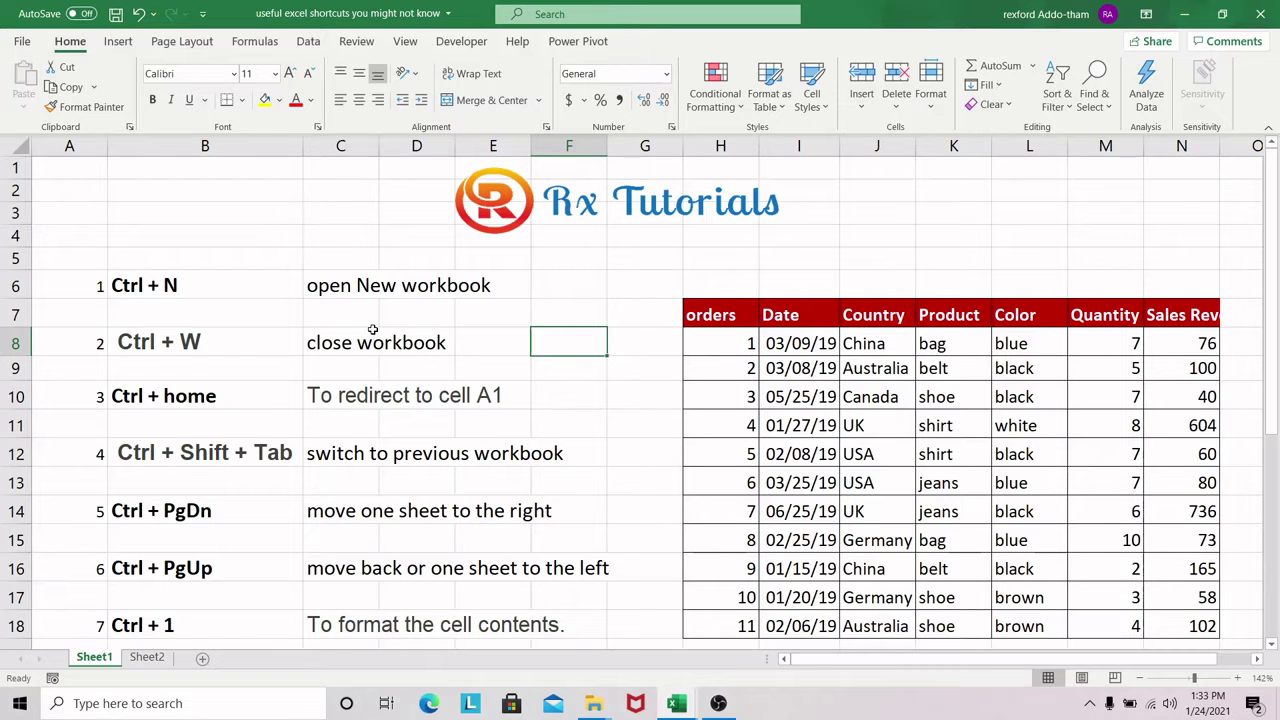
- Bring the blank Book3 workbook back to the front and close it
{"action": "left_click", "coordinate": [680, 704]}
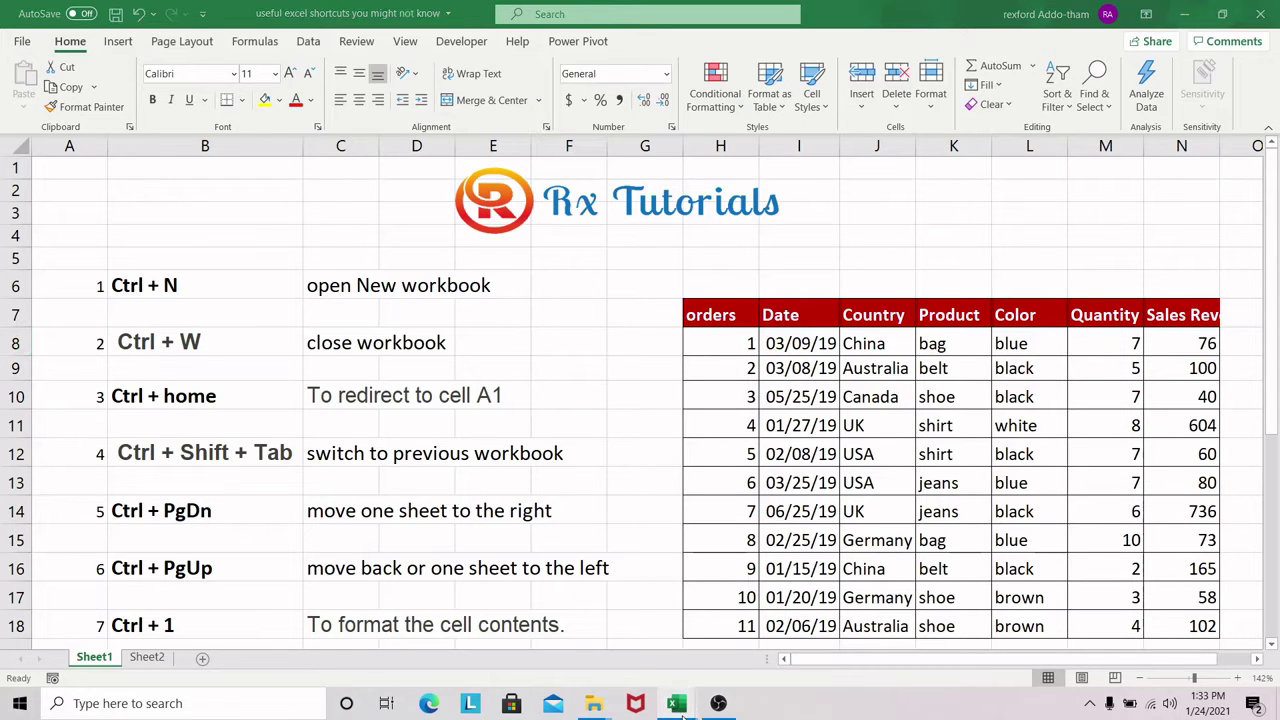
{"action": "left_click", "coordinate": [857, 635]}
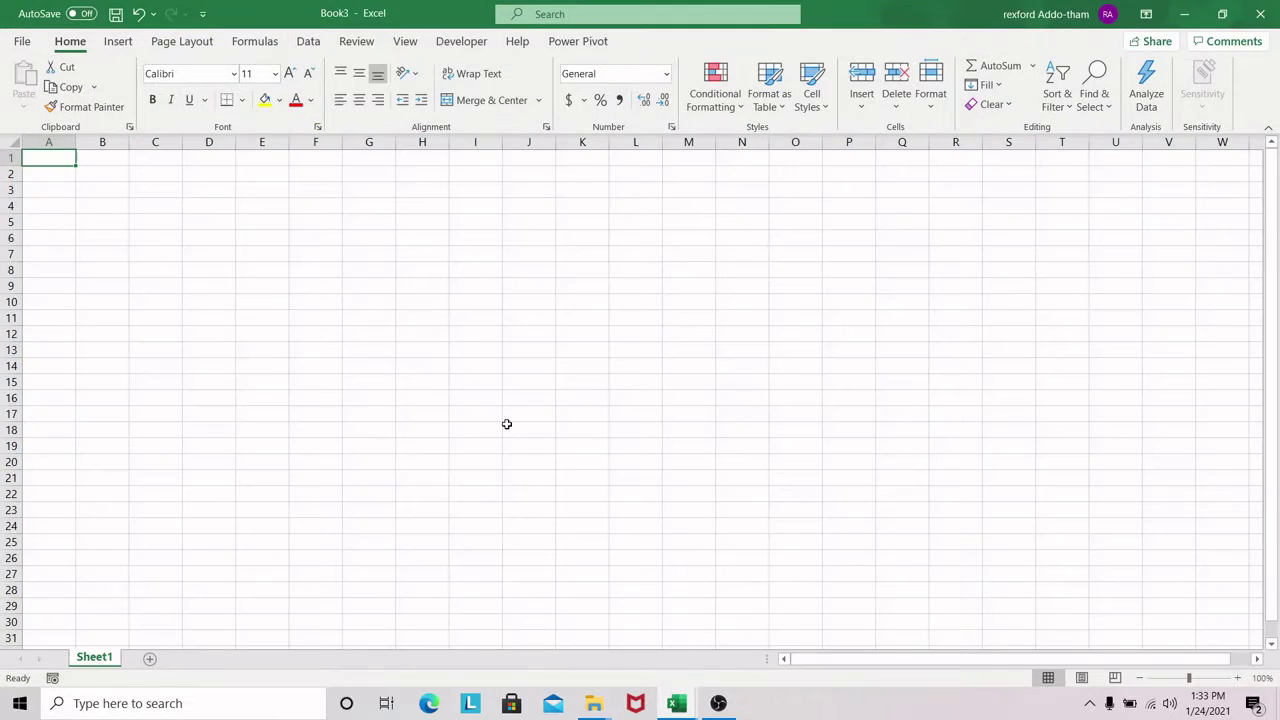
{"action": "left_click_drag", "start_coordinate": [352, 288], "coordinate": [372, 295]}
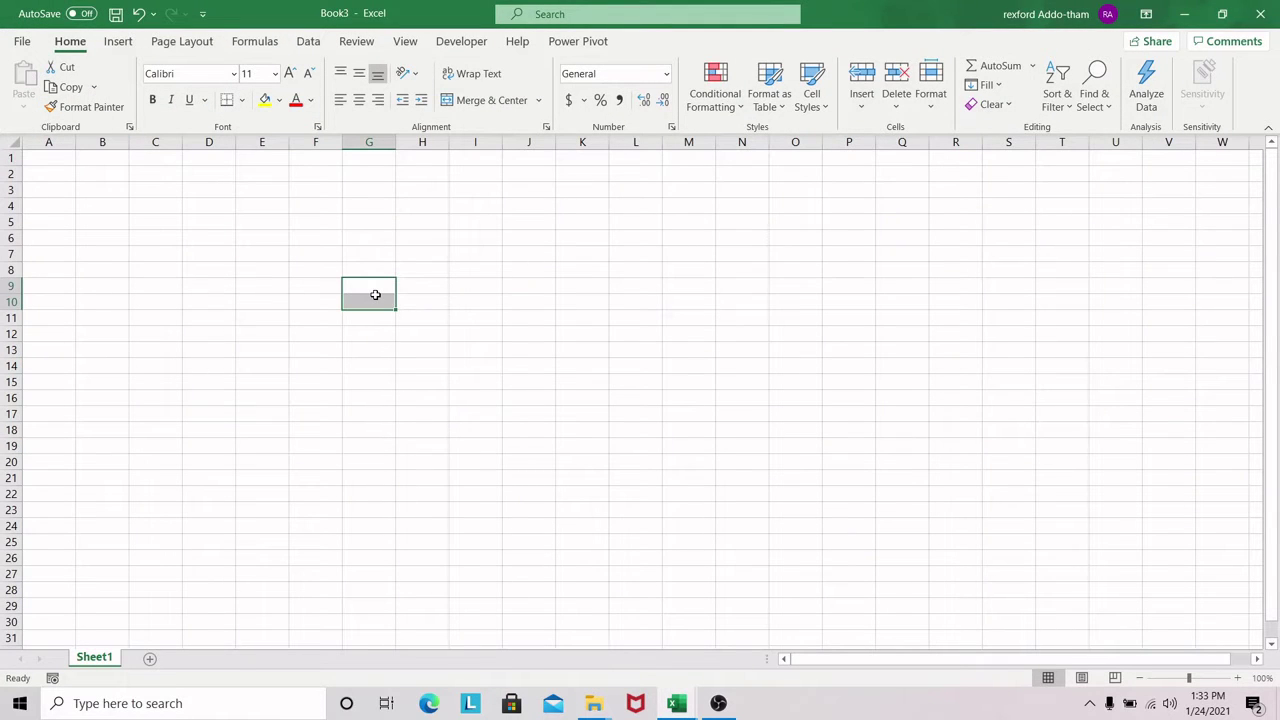
{"action": "key", "text": "ctrl+w"}
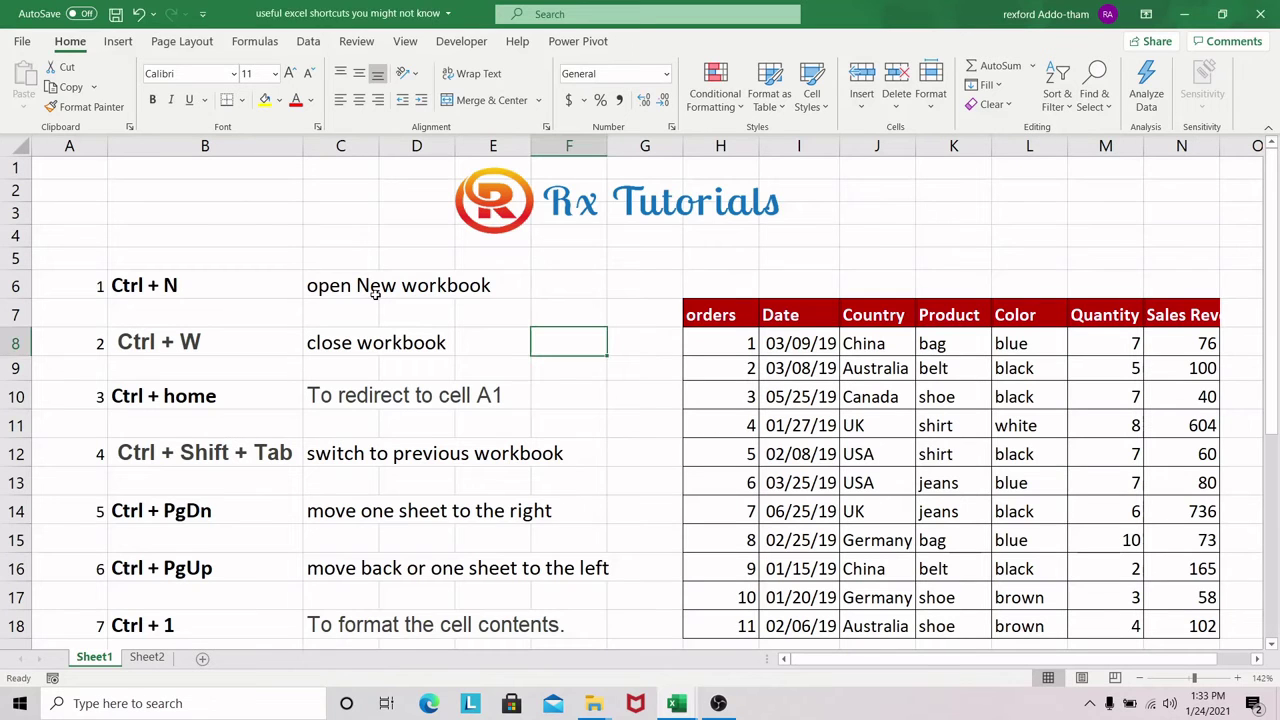
{"action": "mouse_move", "coordinate": [676, 703]}
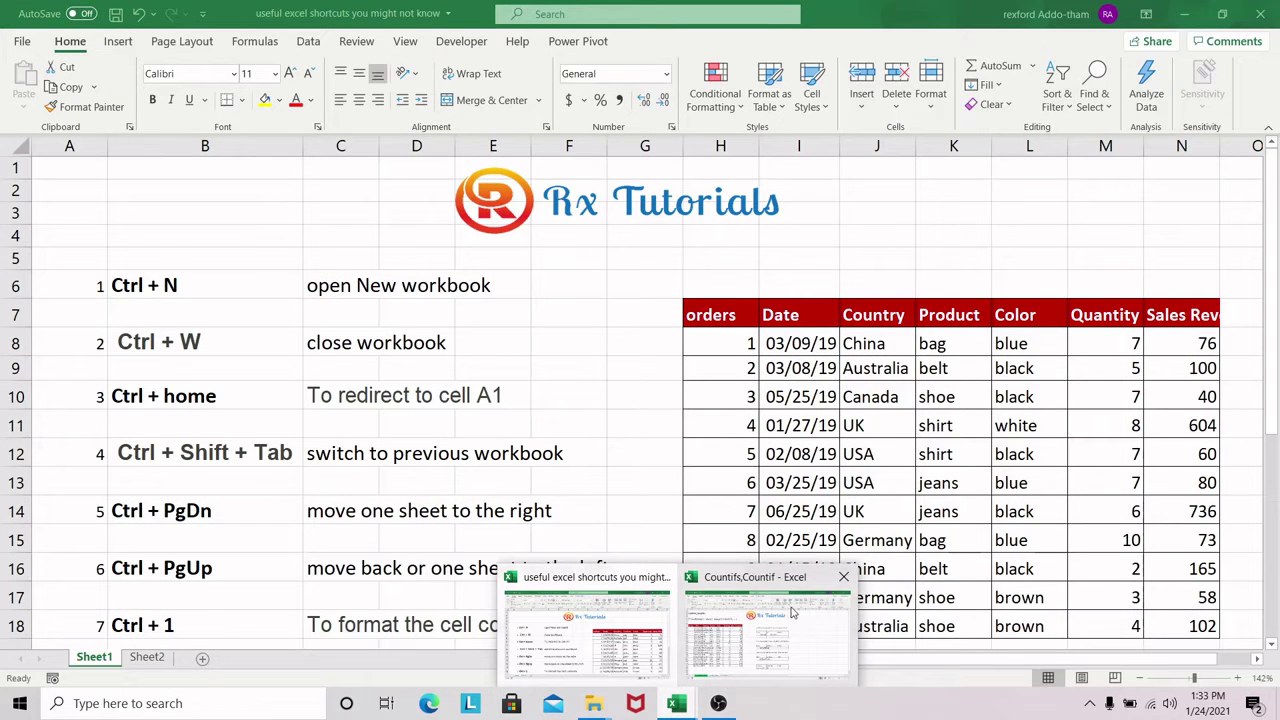
- Try to close the "useful excel shortcuts you might not know" workbook, cancelling at the save prompt
{"action": "left_click", "coordinate": [420, 392]}
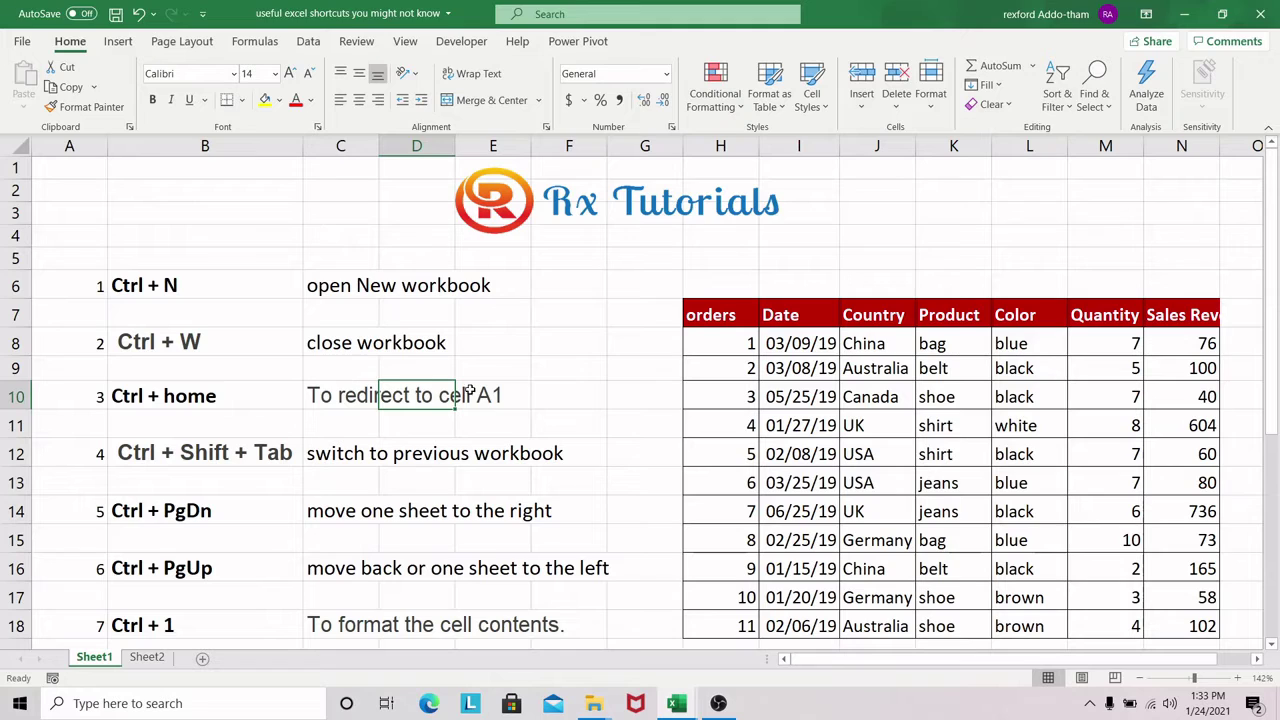
{"action": "left_click", "coordinate": [552, 368]}
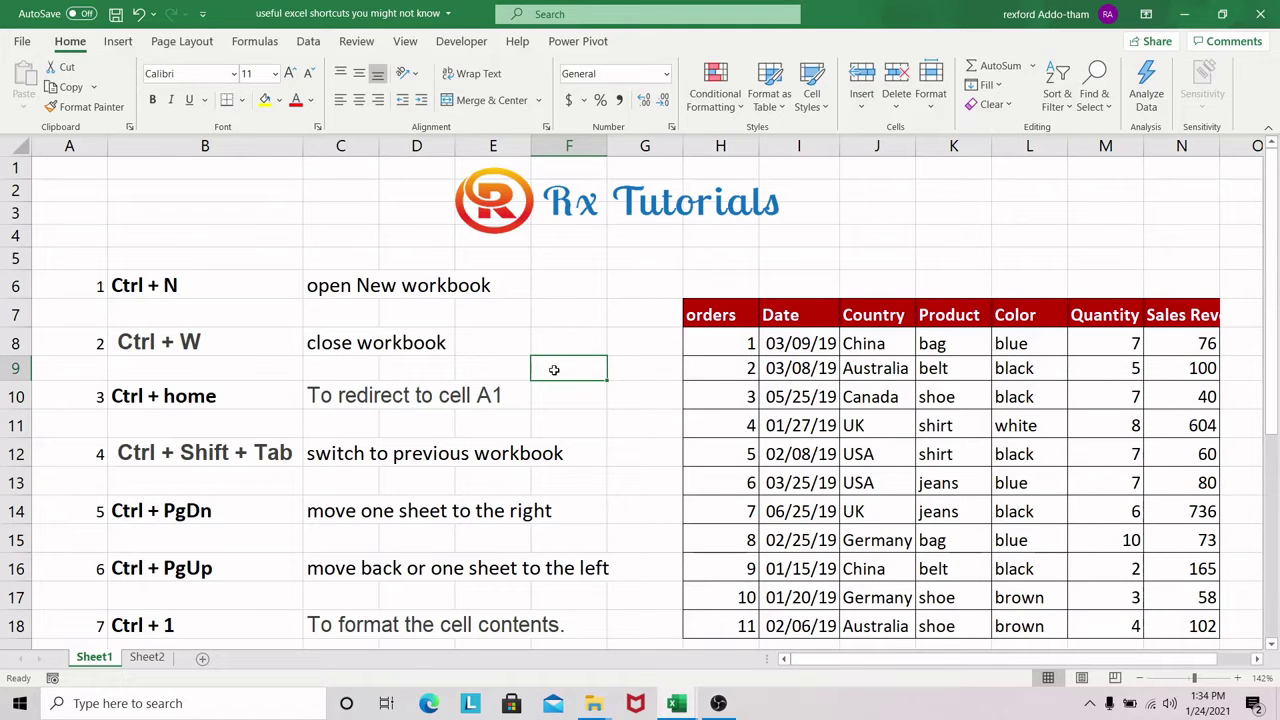
{"action": "key", "text": "ctrl+w"}
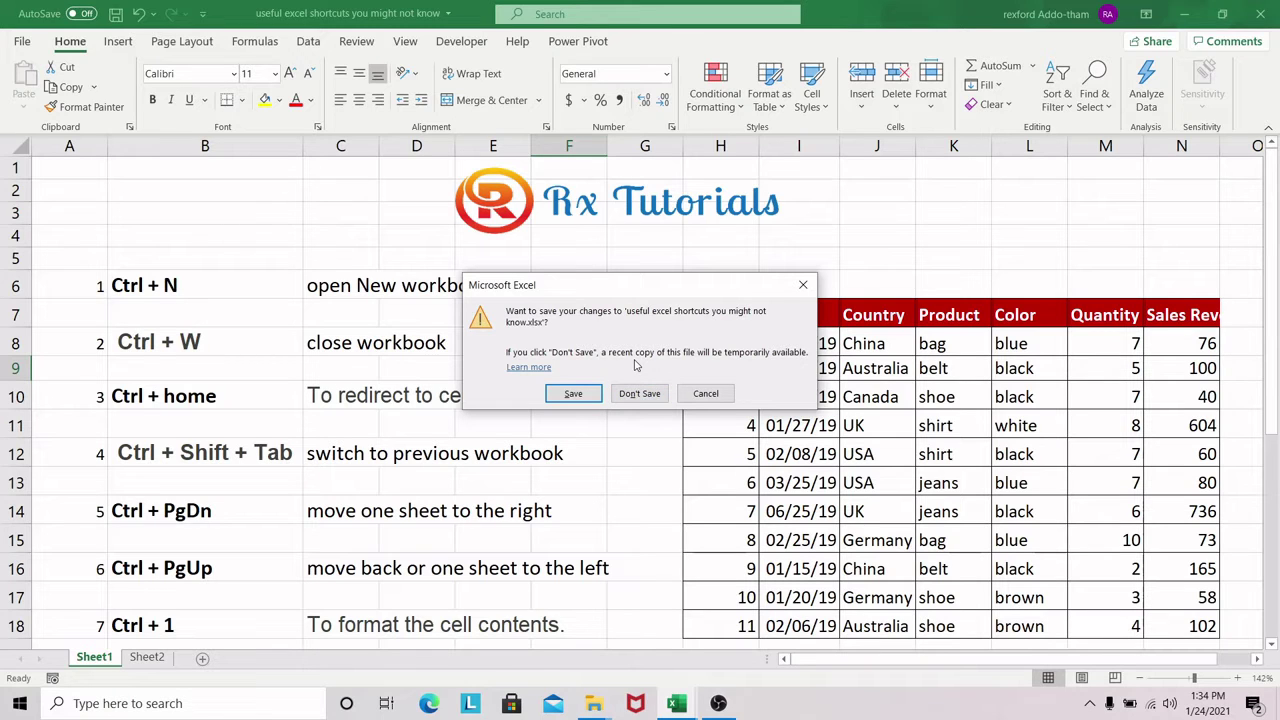
{"action": "left_click", "coordinate": [705, 393]}
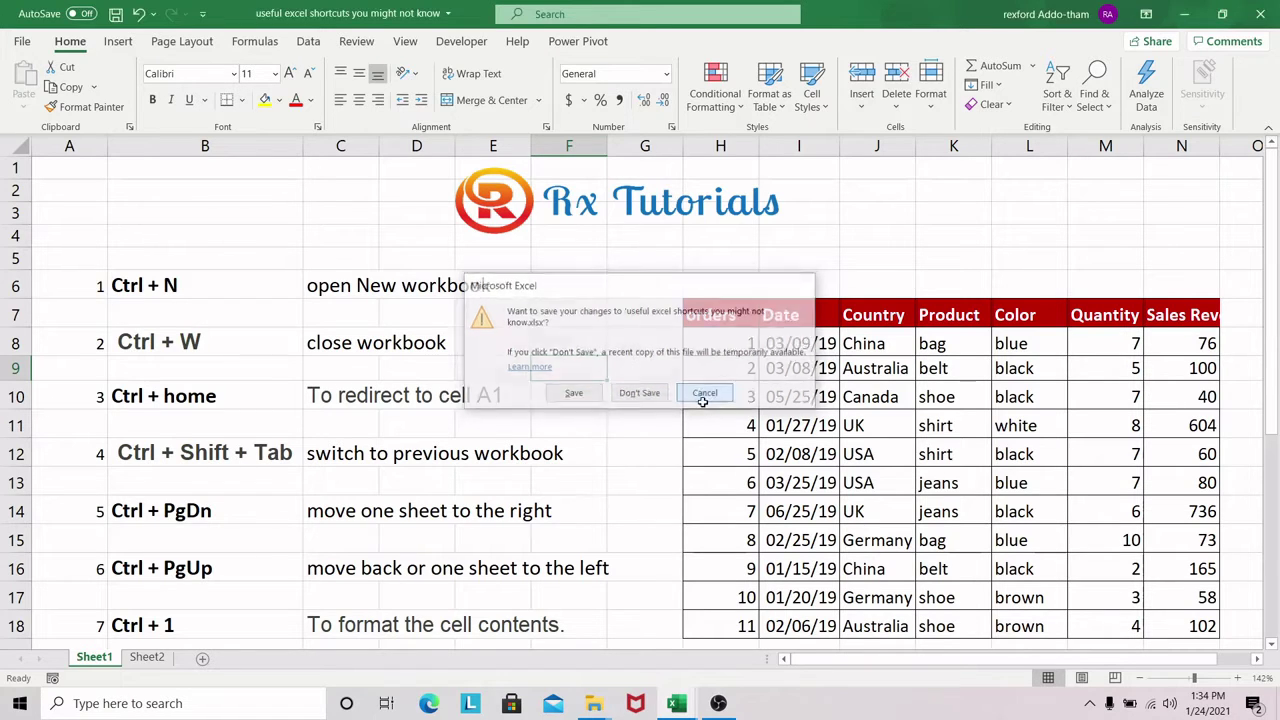
- Select a few cells around the shortcut list on Sheet1, ending on cell A1
{"action": "left_click", "coordinate": [520, 412]}
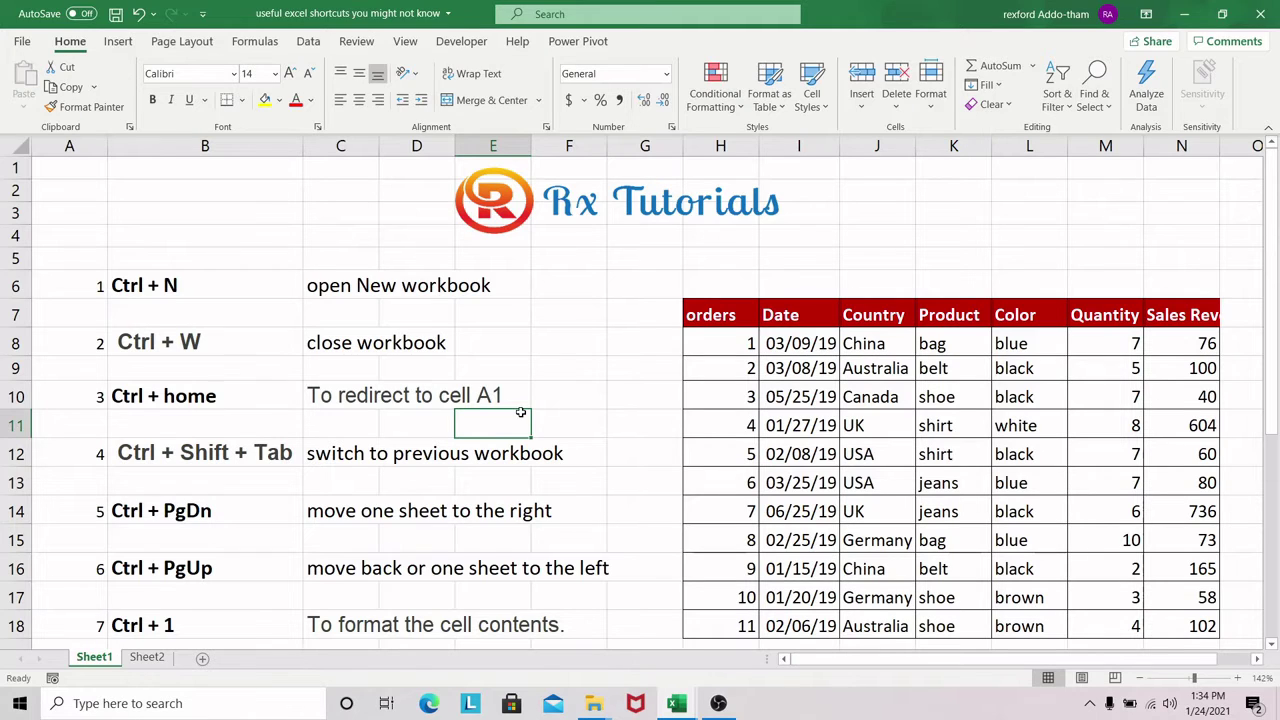
{"action": "left_click", "coordinate": [645, 522]}
{"action": "left_click", "coordinate": [68, 164]}
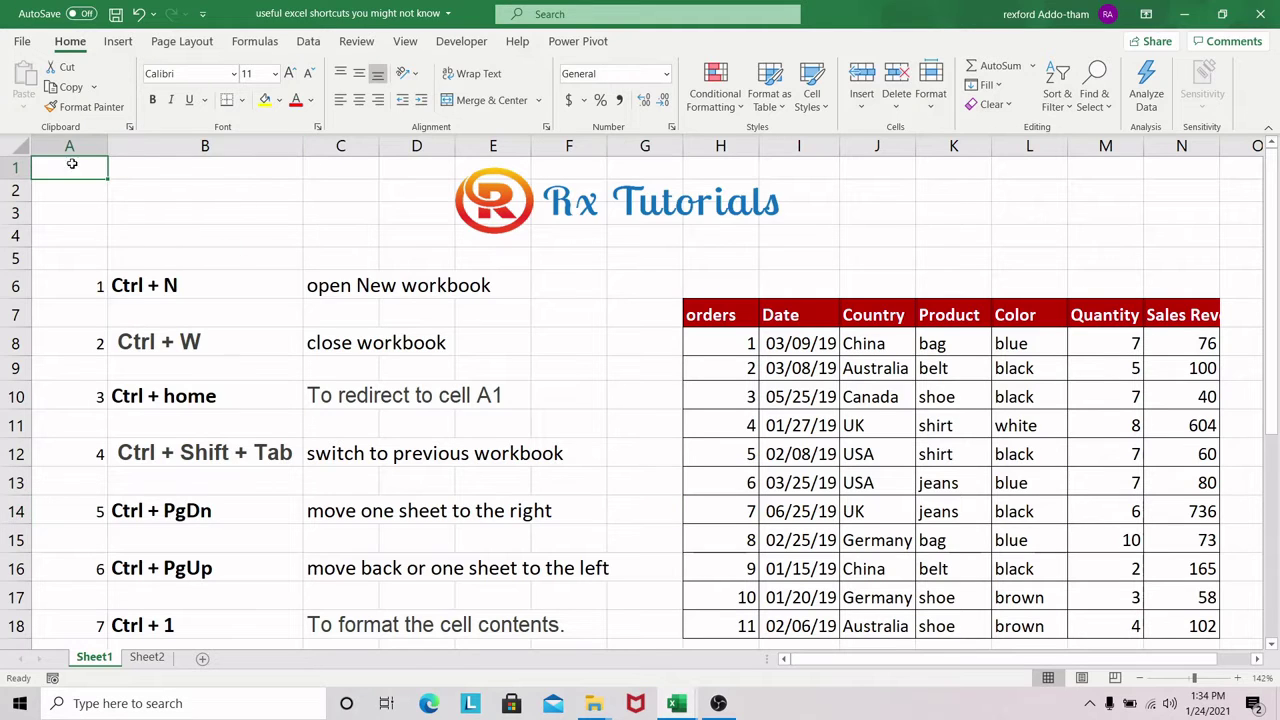
- Select empty cell A33 below the shortcut list and jump straight back to cell A1
{"action": "left_click", "coordinate": [625, 400]}
{"action": "scroll", "coordinate": [81, 509], "scroll_direction": "down", "scroll_amount": 6}
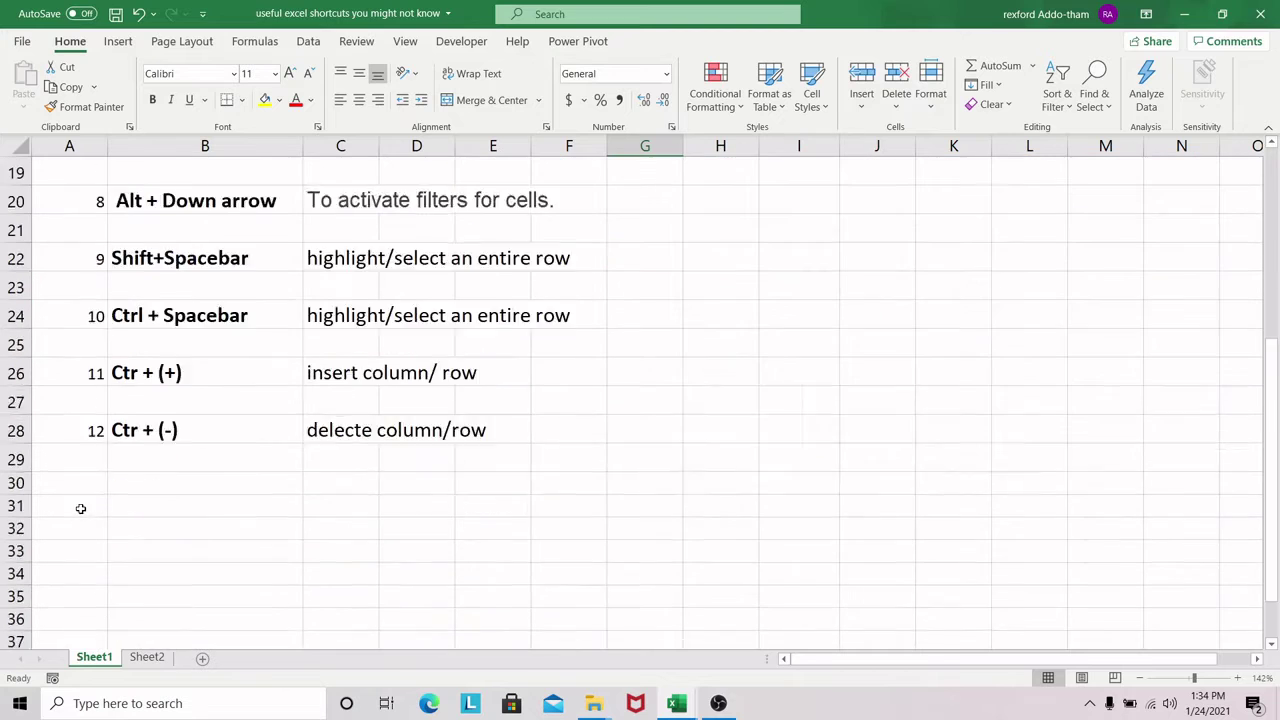
{"action": "scroll", "coordinate": [81, 509], "scroll_direction": "down", "scroll_amount": 1}
{"action": "left_click", "coordinate": [88, 424]}
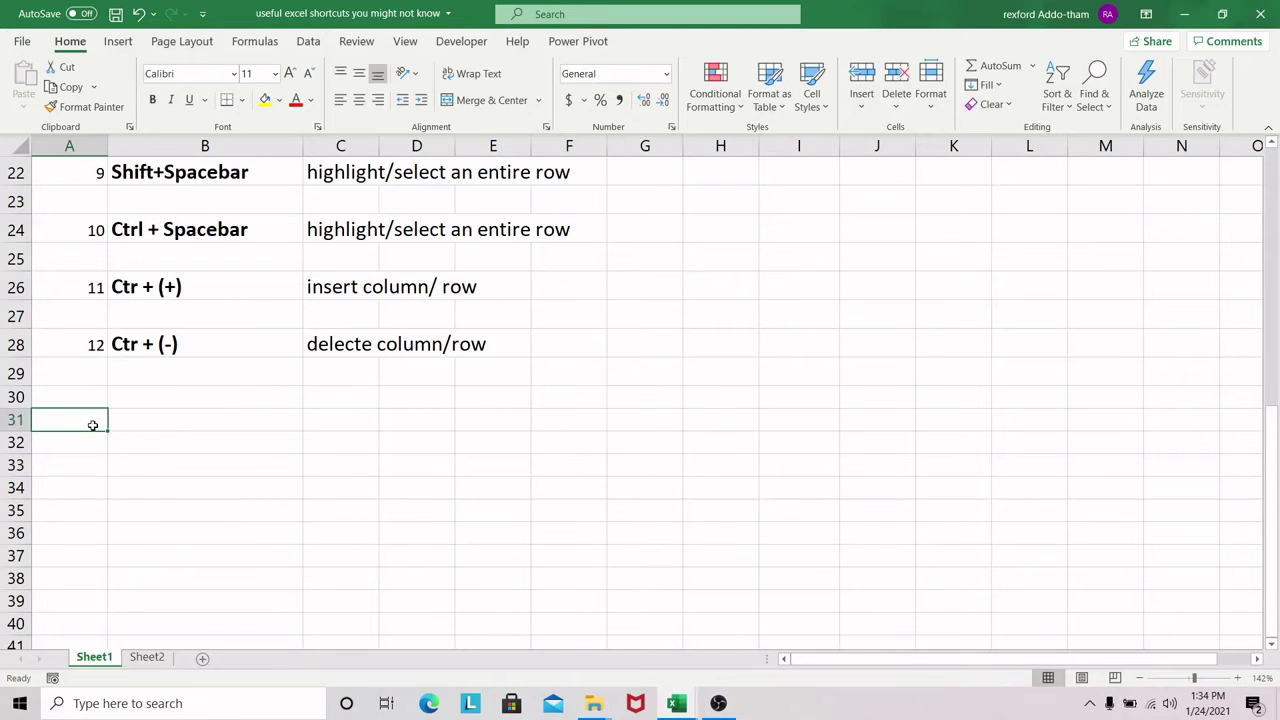
{"action": "key", "text": "ctrl+Down"}
{"action": "key", "text": "ctrl+Up"}
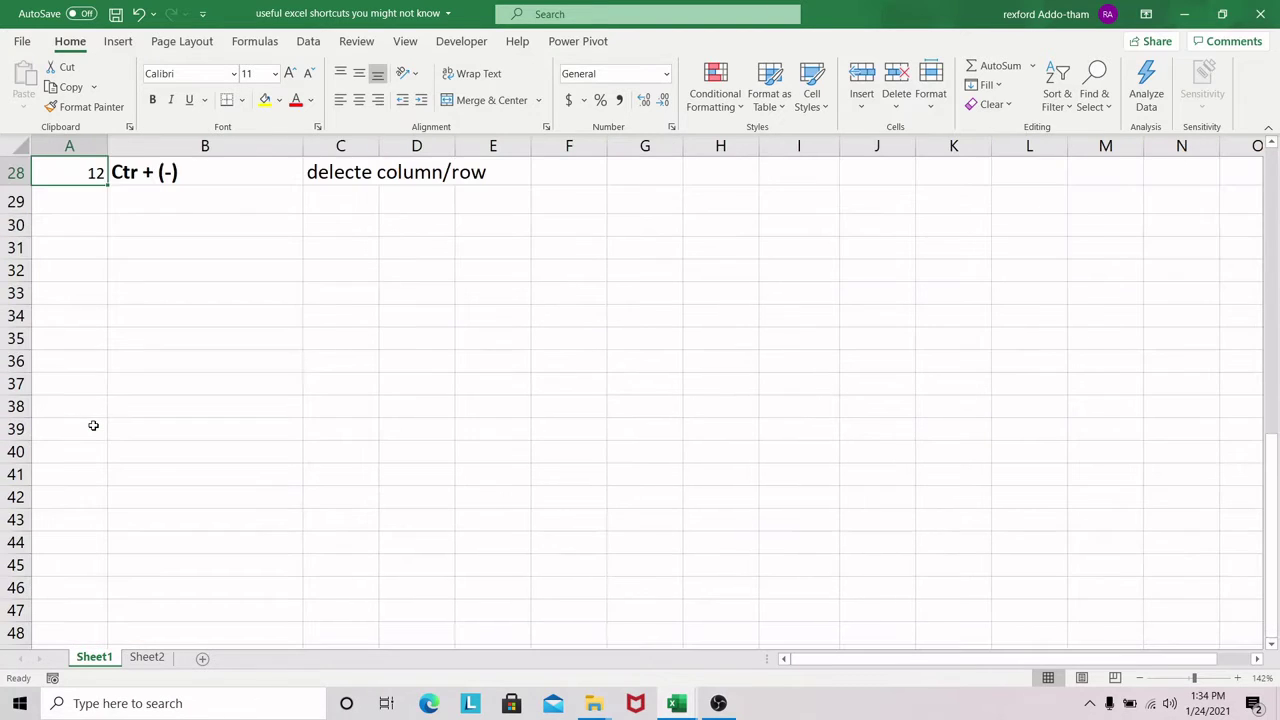
{"action": "left_click", "coordinate": [84, 288]}
{"action": "scroll", "coordinate": [165, 458], "scroll_direction": "up", "scroll_amount": 4}
{"action": "scroll", "coordinate": [165, 458], "scroll_direction": "down", "scroll_amount": 2}
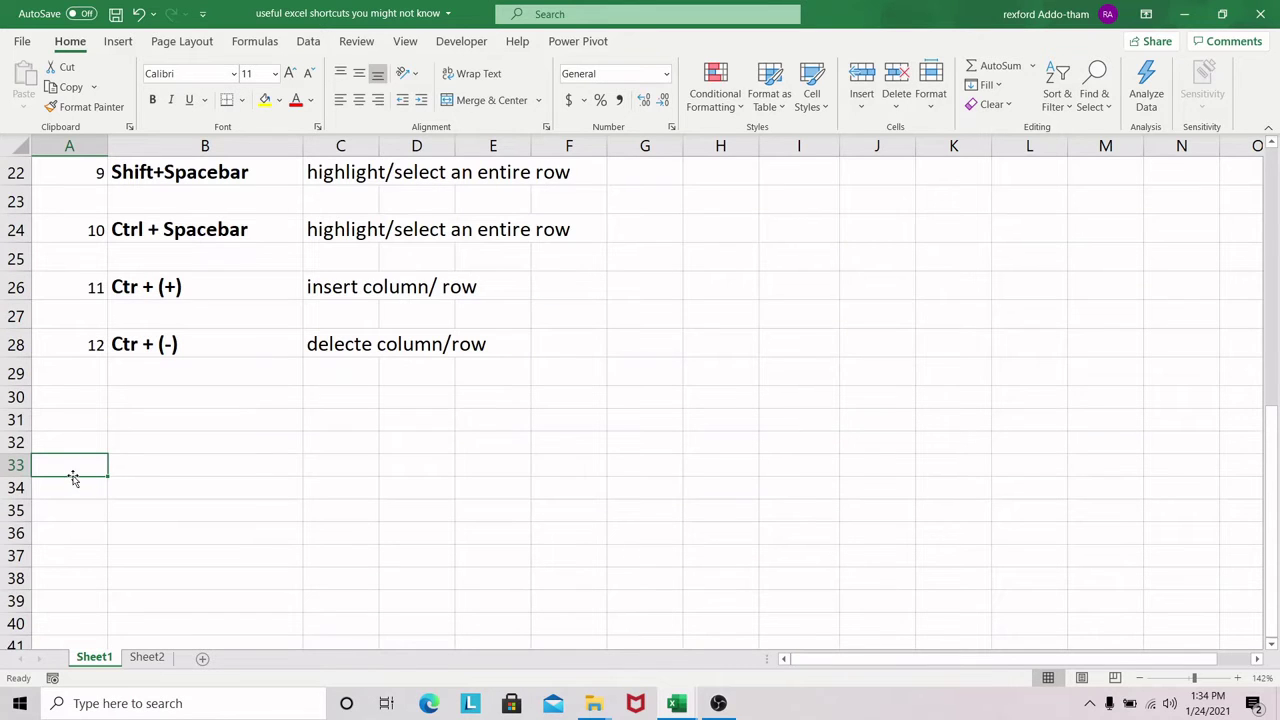
{"action": "key", "text": "ctrl+Home"}
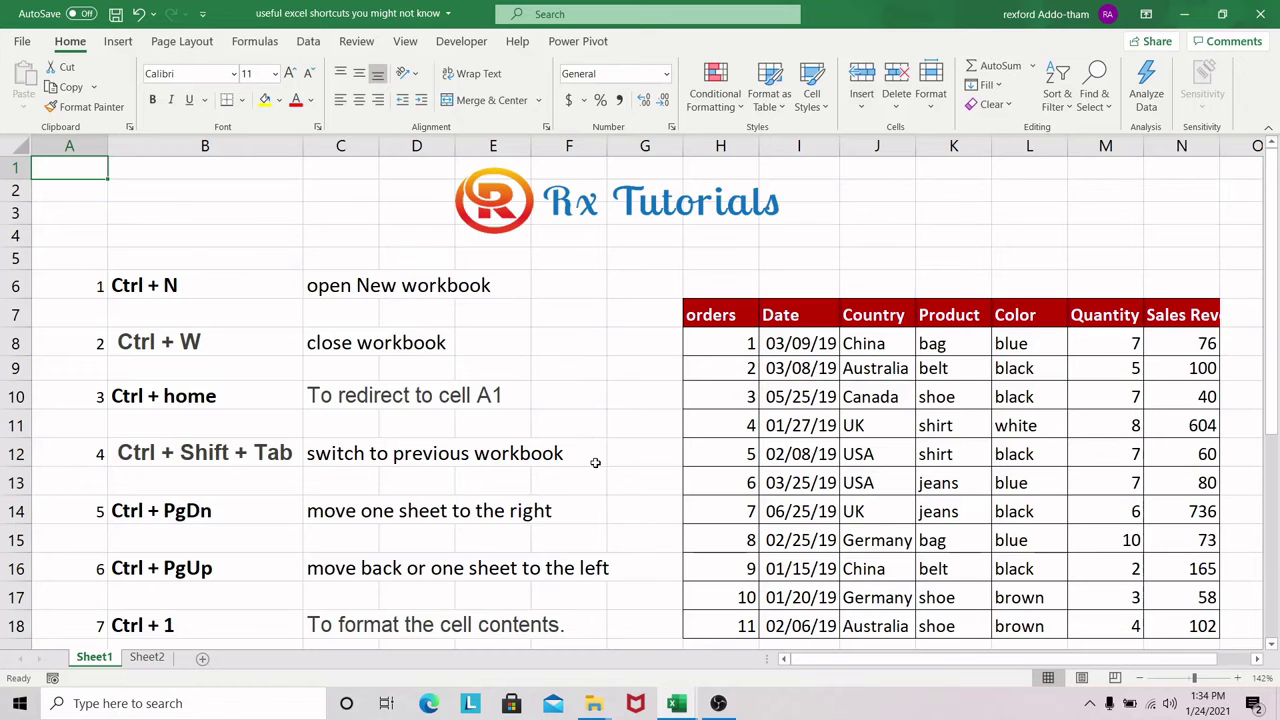
- Select empty cell B39 far below the shortcut list and return directly to cell A1
{"action": "scroll", "coordinate": [595, 463], "scroll_direction": "down", "scroll_amount": 9}
{"action": "left_click", "coordinate": [271, 314]}
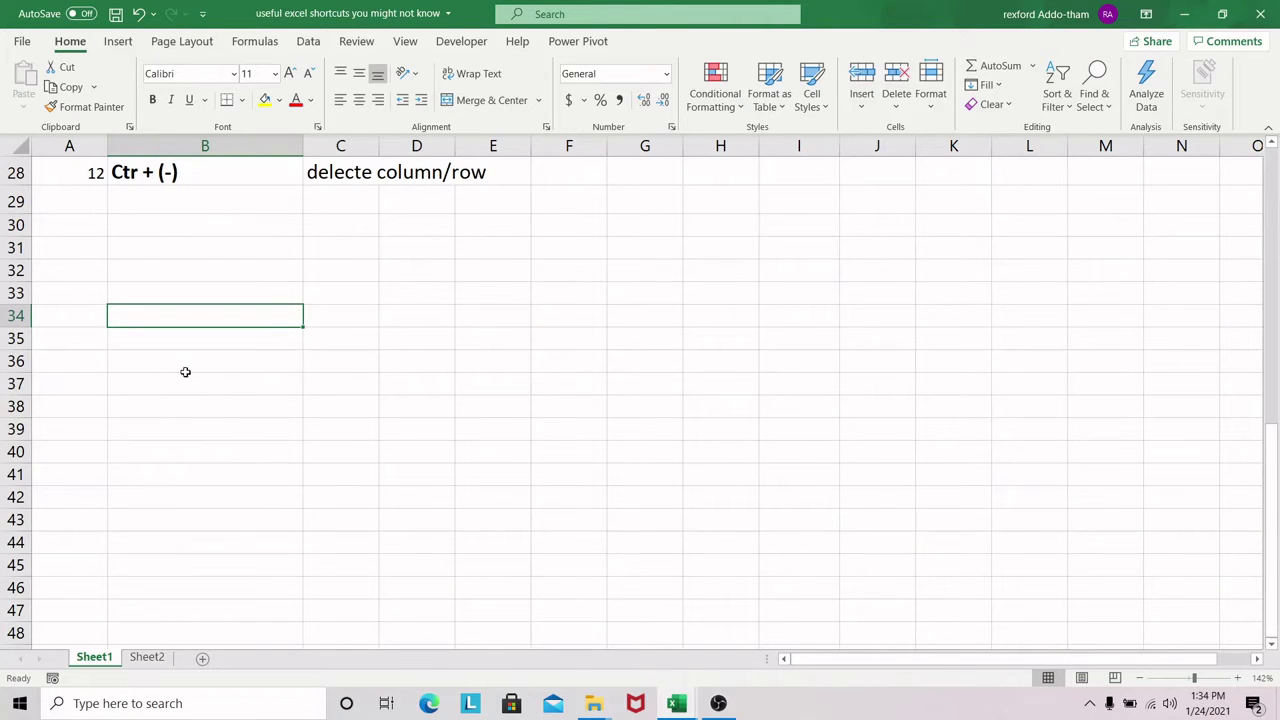
{"action": "left_click", "coordinate": [207, 432]}
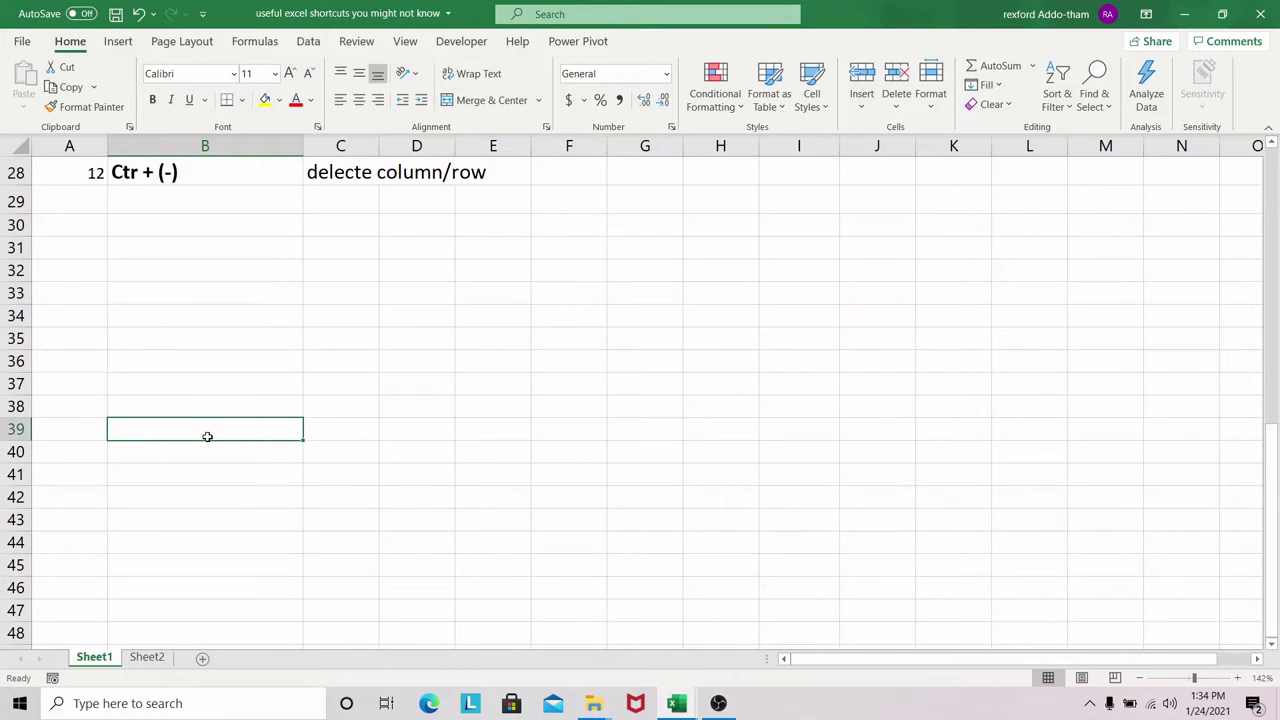
{"action": "key", "text": "ctrl+Home"}
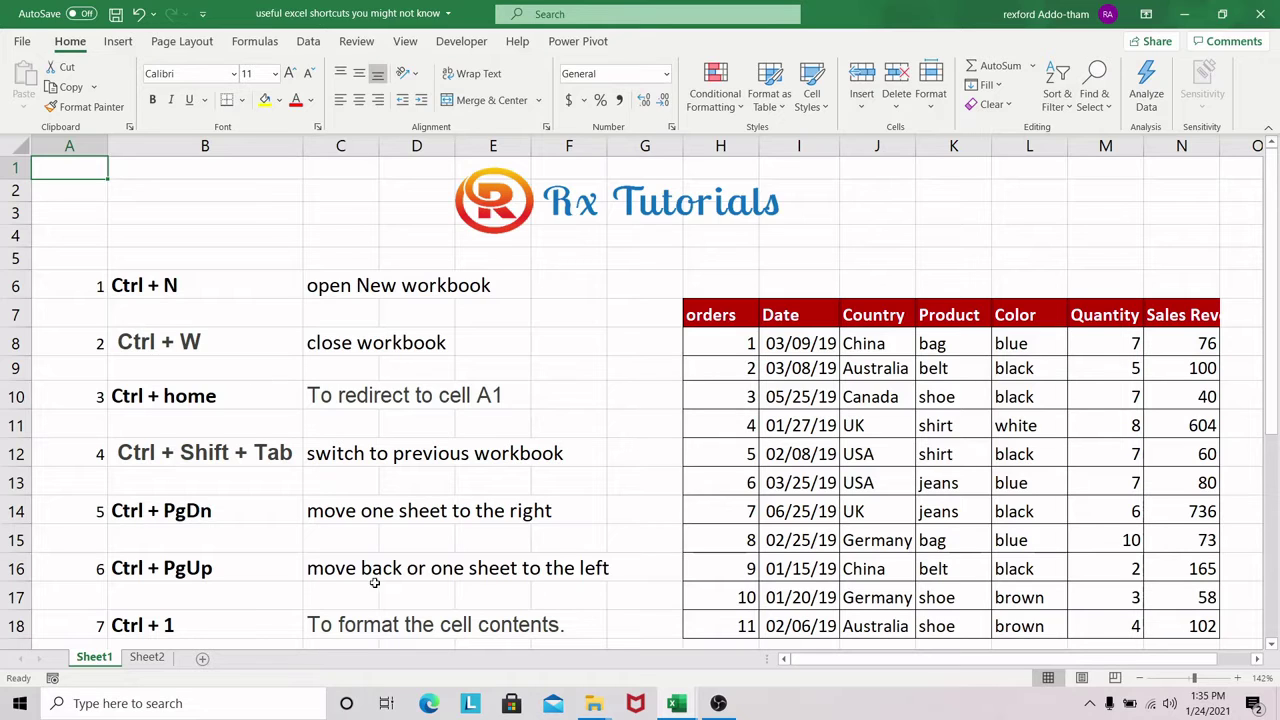
- Switch to the Countifs,Countif workbook and go back to the previous workbook with the shortcut list
{"action": "left_click", "coordinate": [682, 706]}
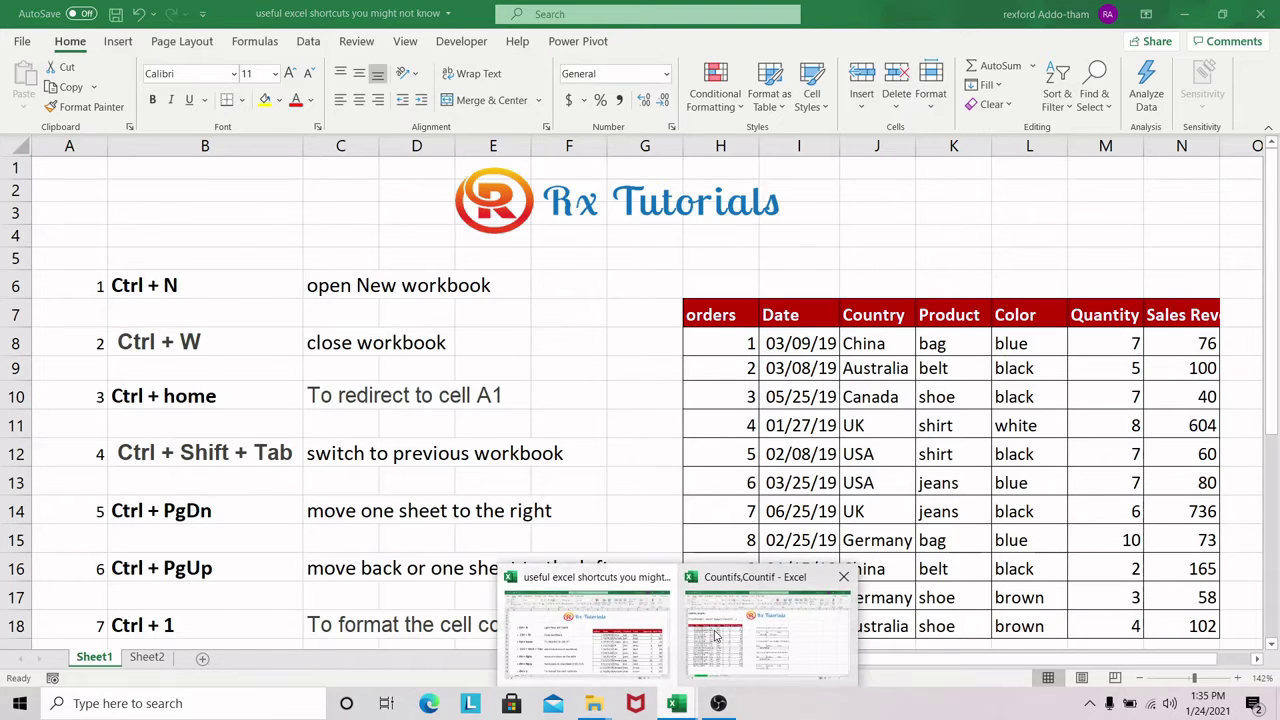
{"action": "left_click", "coordinate": [770, 625]}
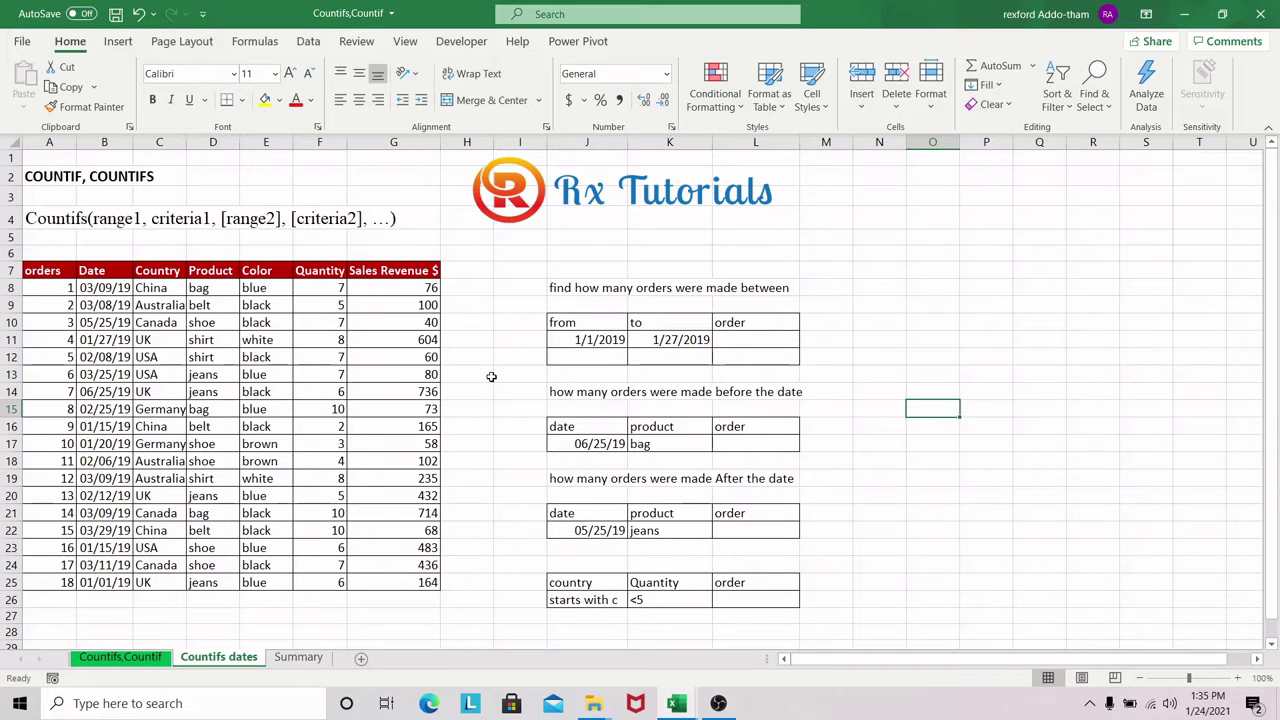
{"action": "key", "text": "ctrl+shift+Tab"}
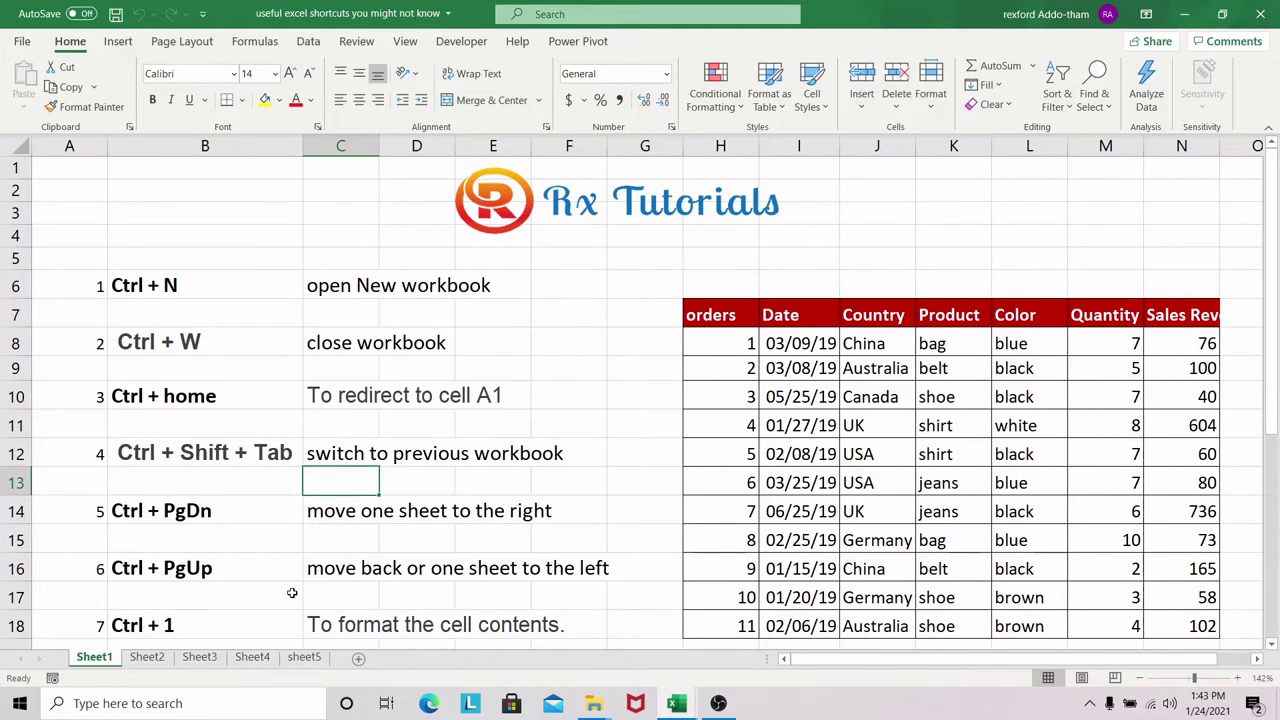
- Move forward one sheet at a time from Sheet1 to sheet5
{"action": "key", "text": "ctrl+Page_Down"}
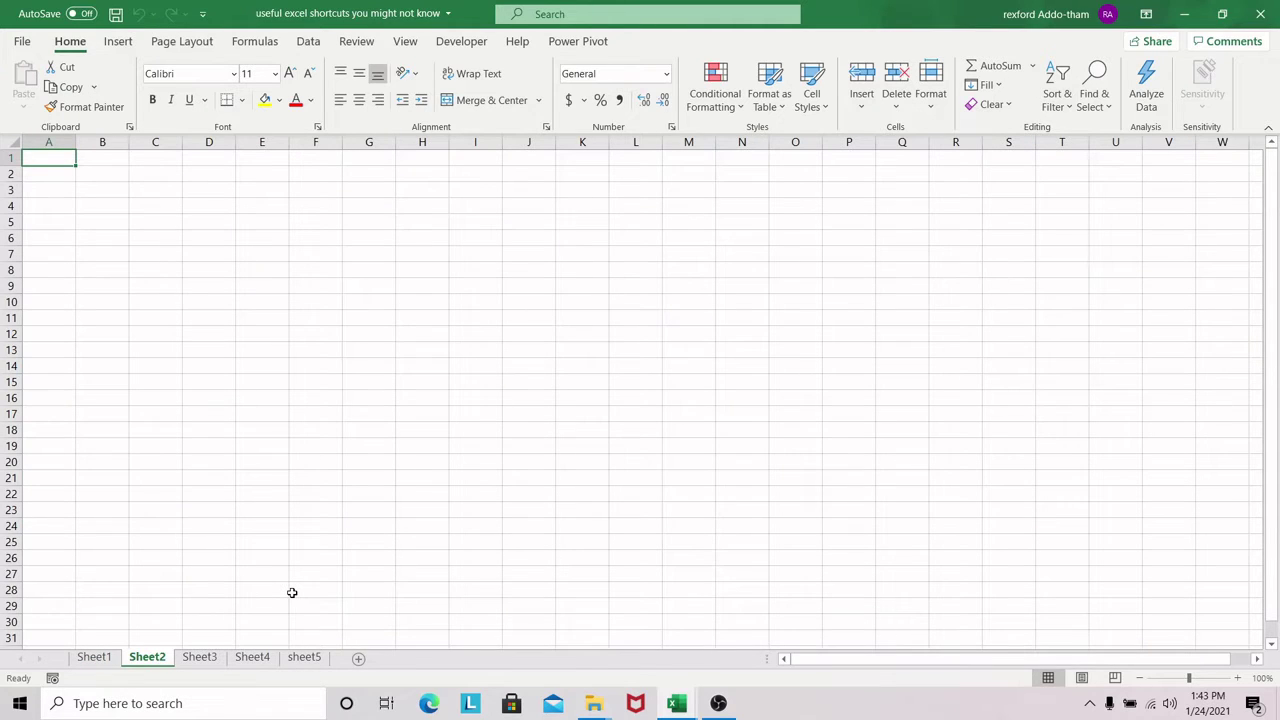
{"action": "key", "text": "ctrl+Page_Down"}
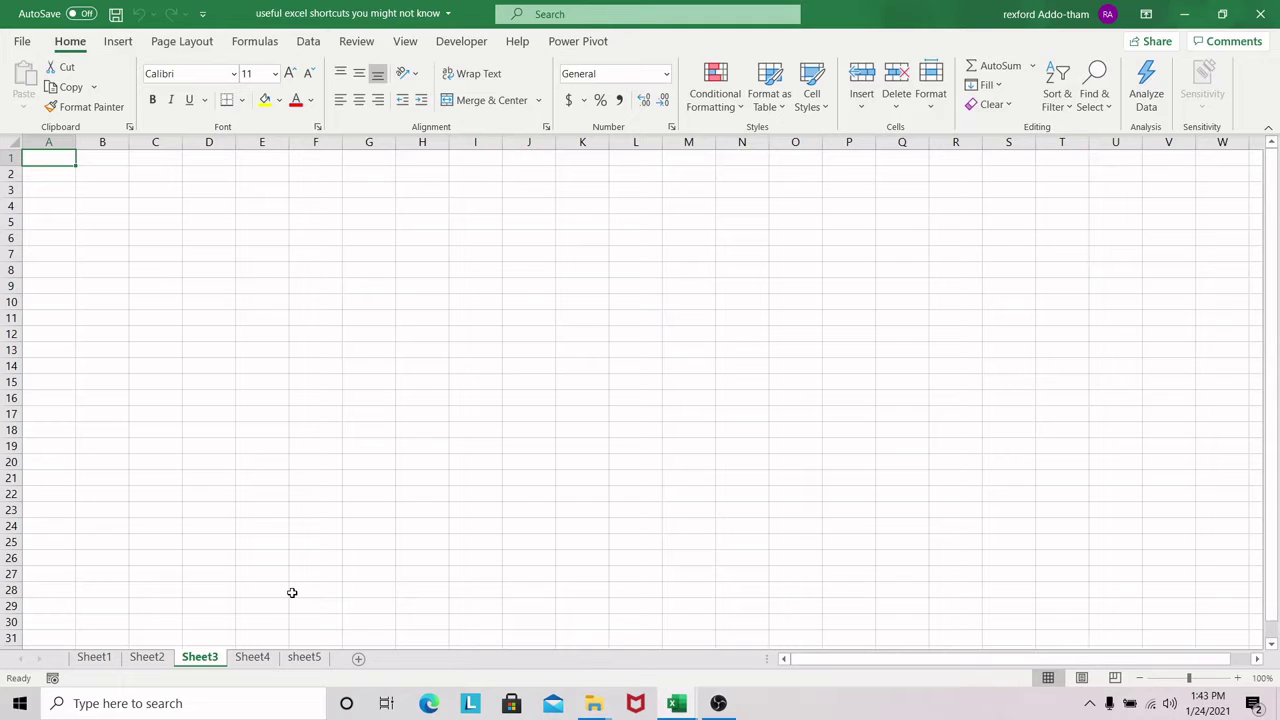
{"action": "key", "text": "ctrl+Page_Down"}
{"action": "key", "text": "ctrl+Page_Down"}
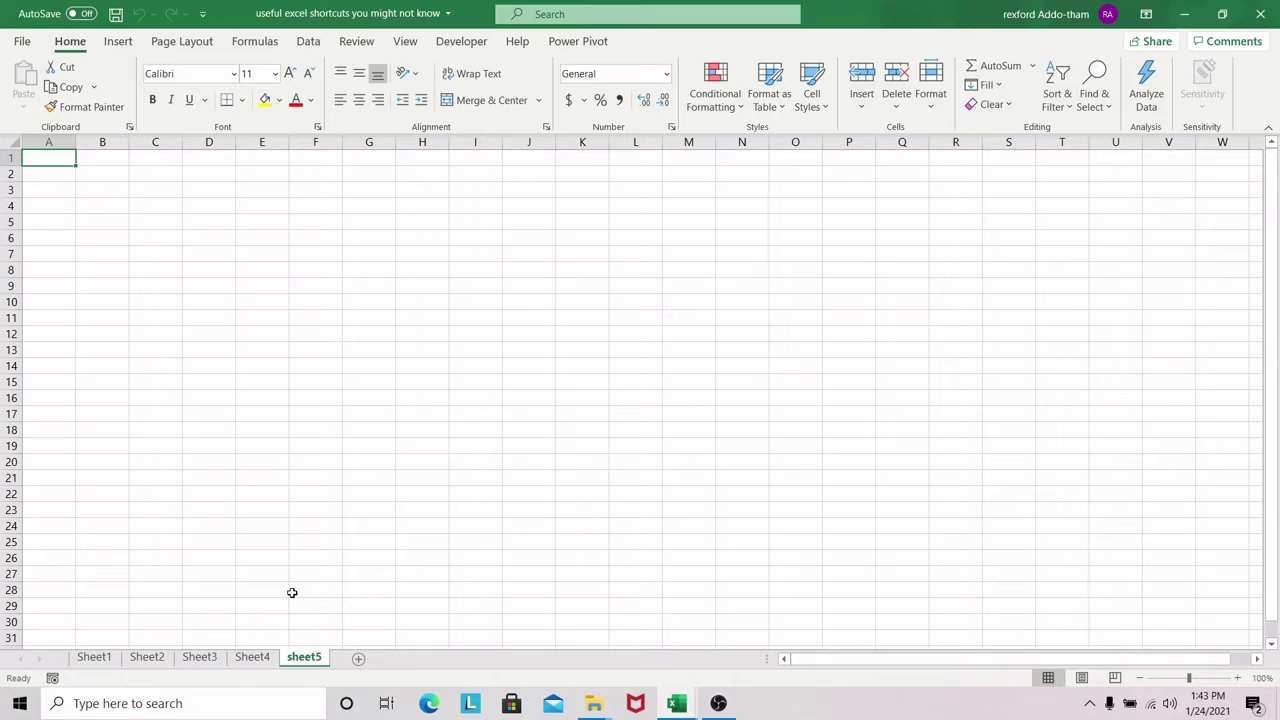
- Move back one sheet at a time from sheet5 to Sheet1
{"action": "key", "text": "ctrl+Page_Up"}
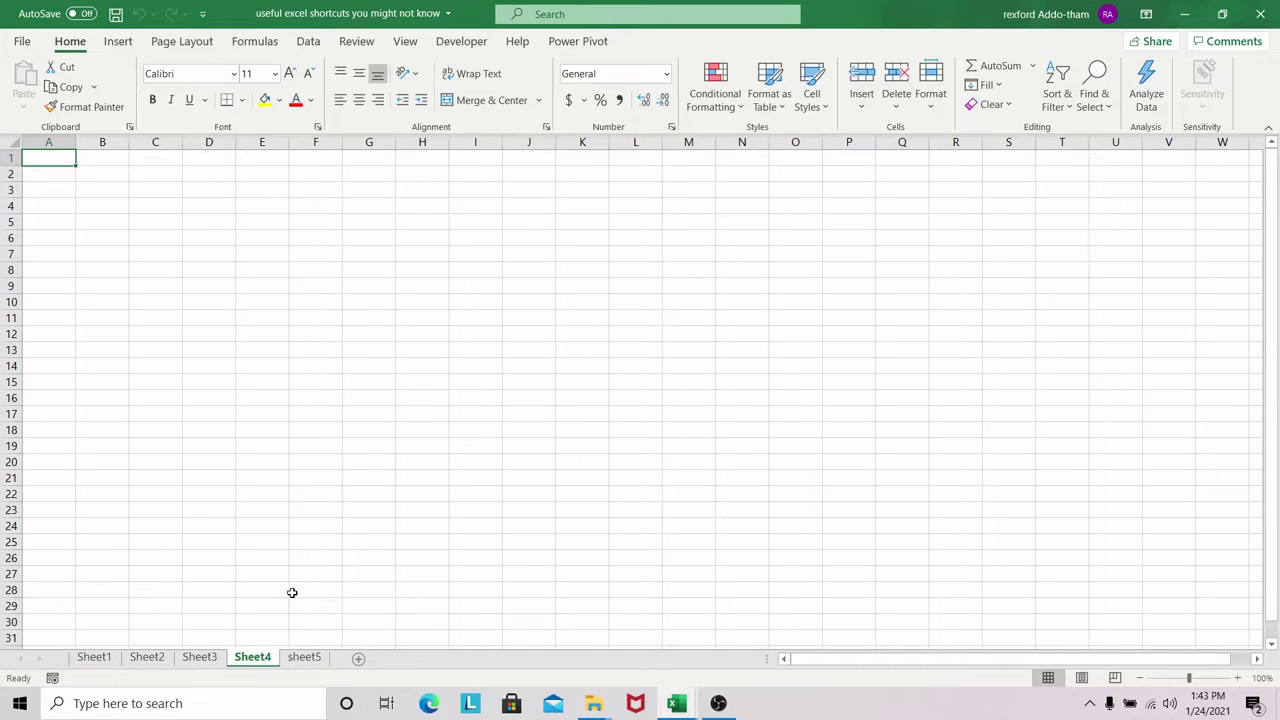
{"action": "key", "text": "ctrl+Page_Up"}
{"action": "key", "text": "ctrl+Page_Up"}
{"action": "key", "text": "ctrl+Page_Up"}
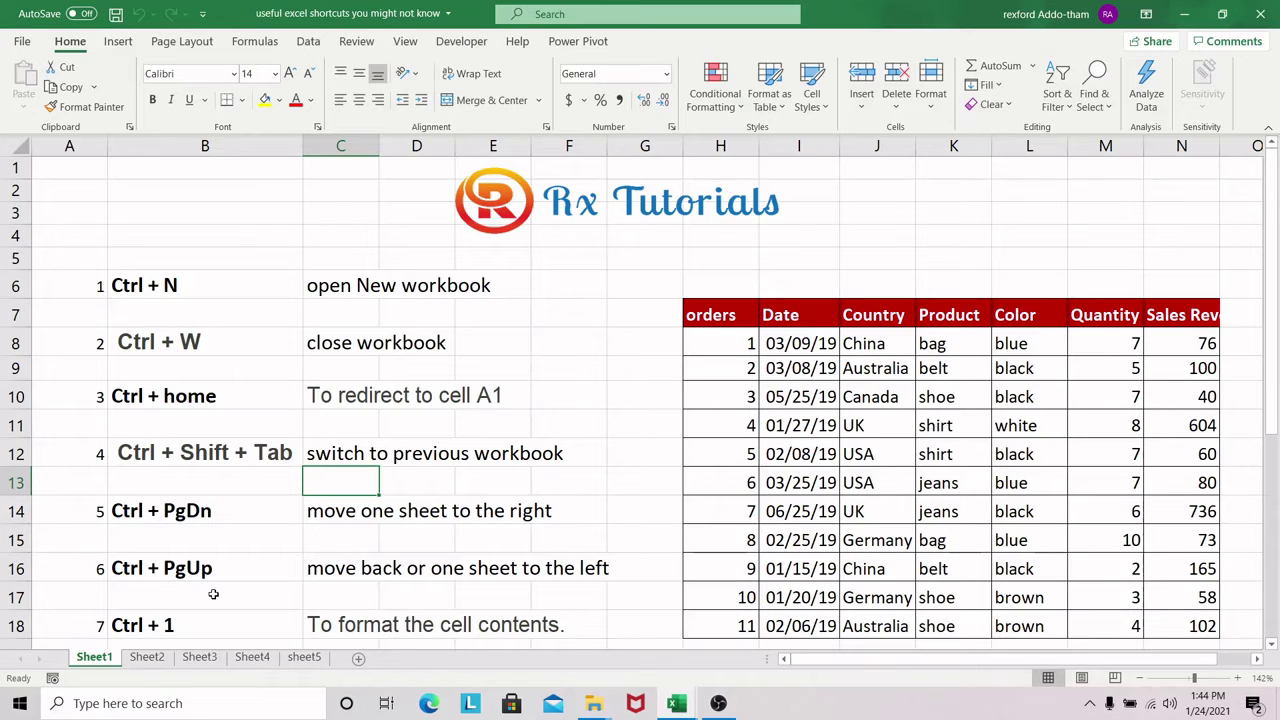
- Go to Sheet2 and back to Sheet1 twice, ending on Sheet1
{"action": "key", "text": "ctrl+Page_Down"}
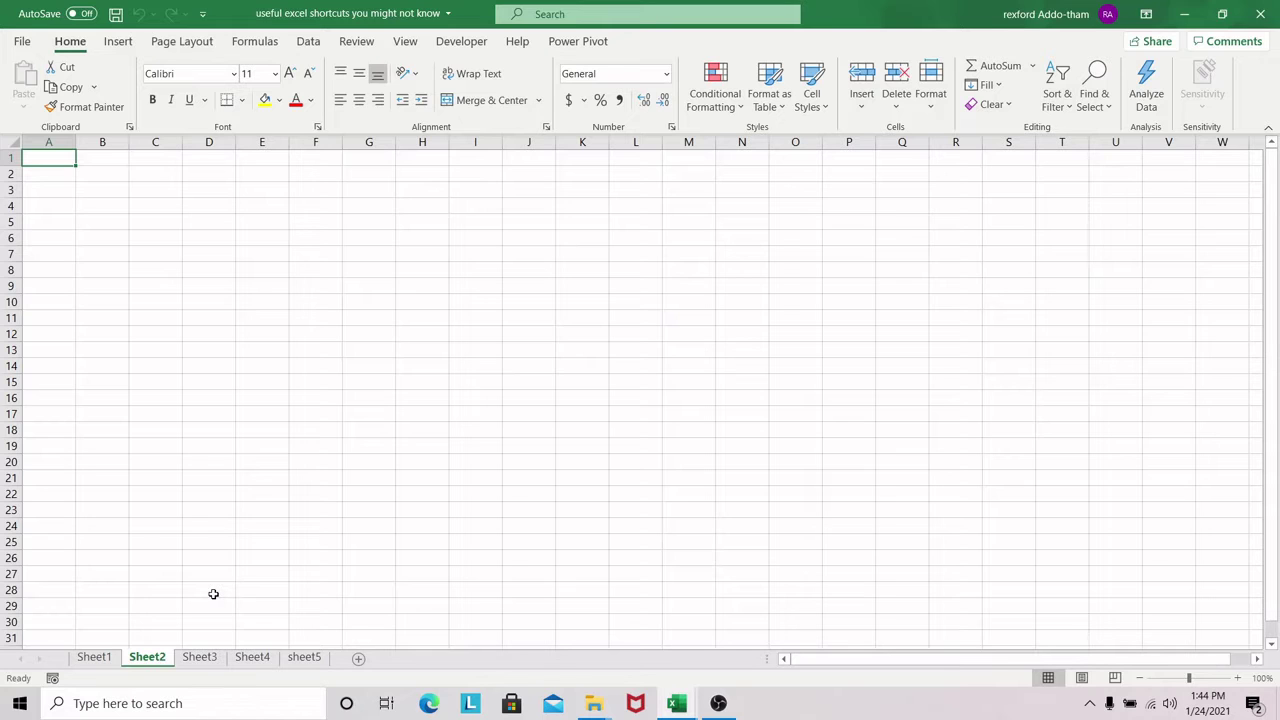
{"action": "key", "text": "ctrl+Page_Up"}
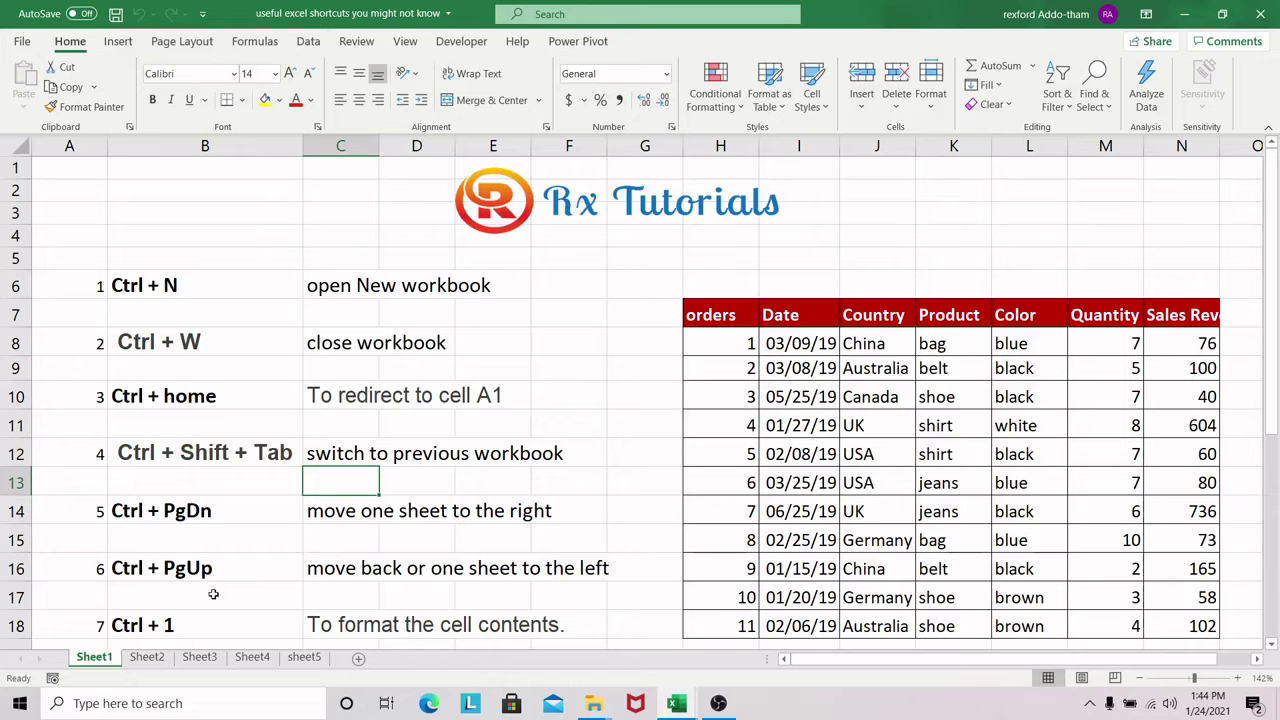
{"action": "key", "text": "ctrl+Page_Down"}
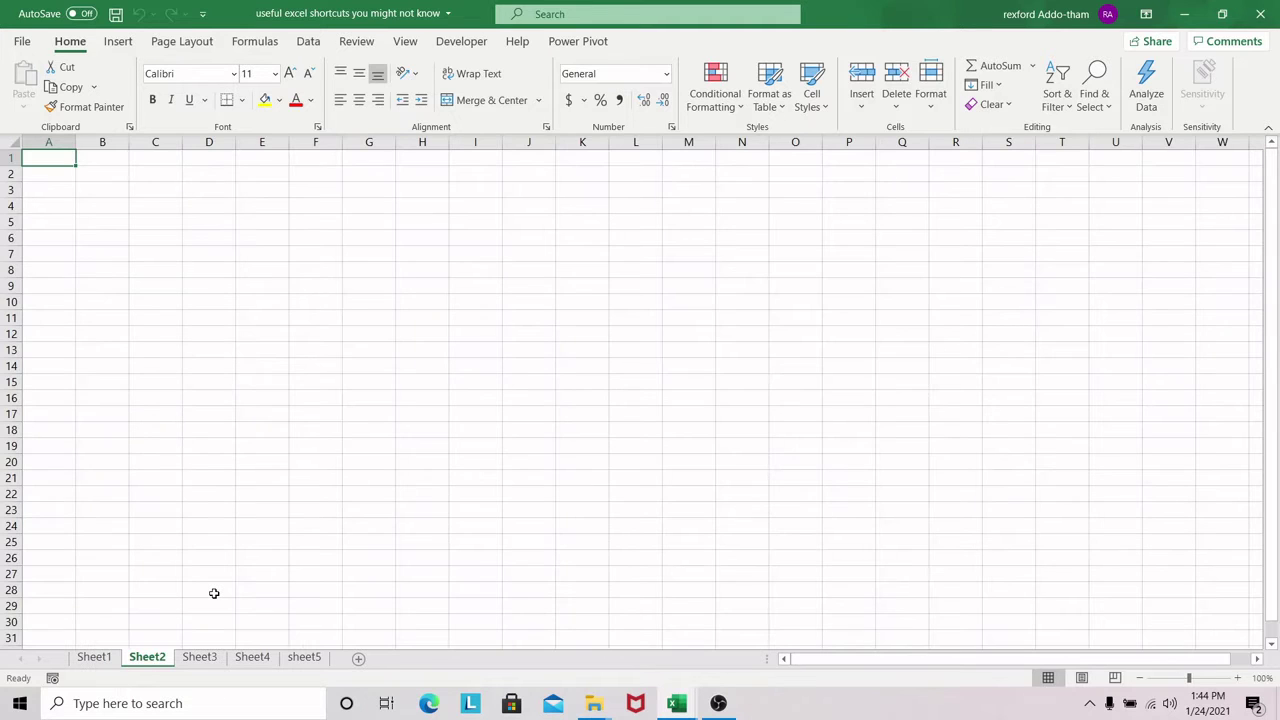
{"action": "key", "text": "ctrl+Page_Up"}
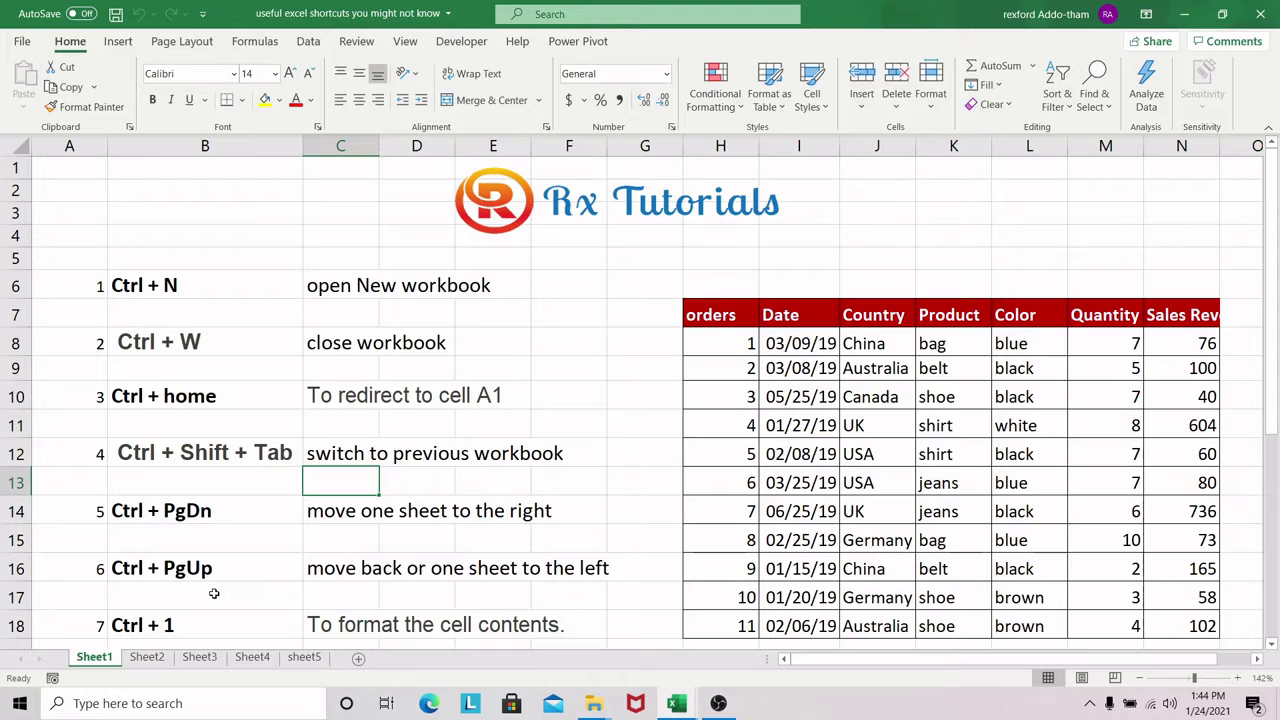
- Open the Format Cells dialog for cell B18 and look through the Number, Time, Percentage and Text categories
{"action": "scroll", "coordinate": [283, 544], "scroll_direction": "down", "scroll_amount": 2}
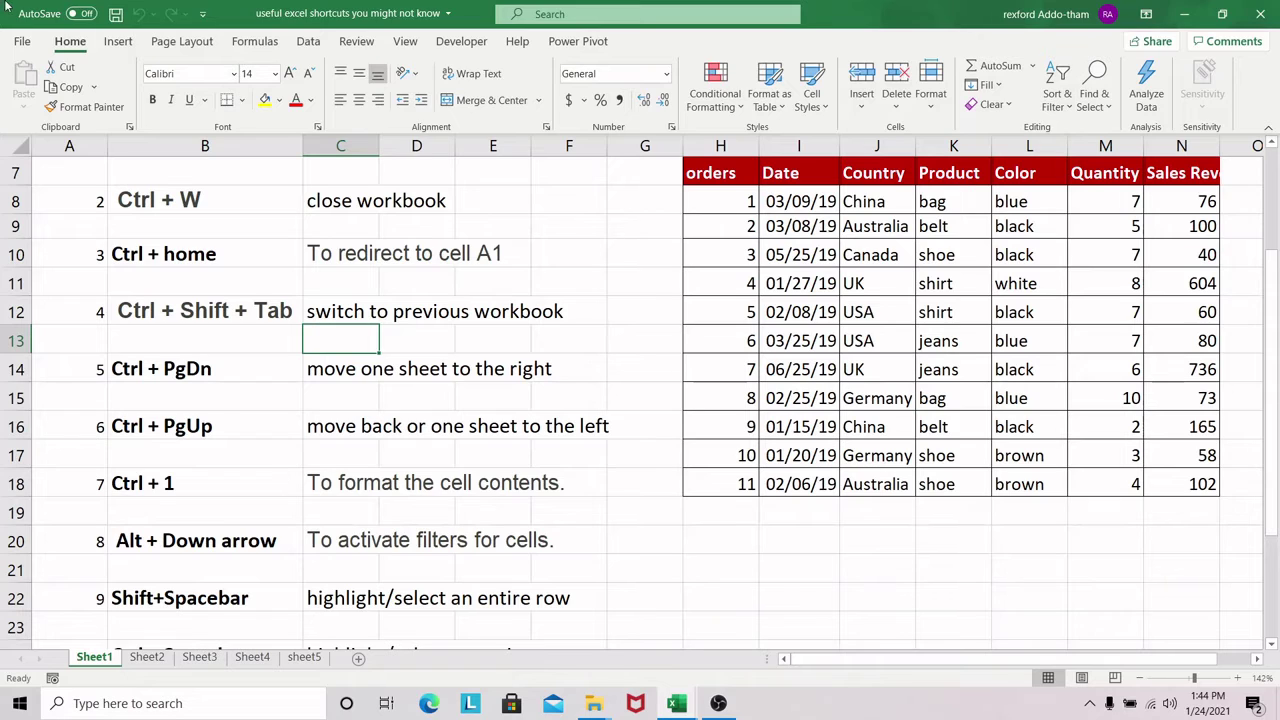
{"action": "left_click", "coordinate": [246, 487]}
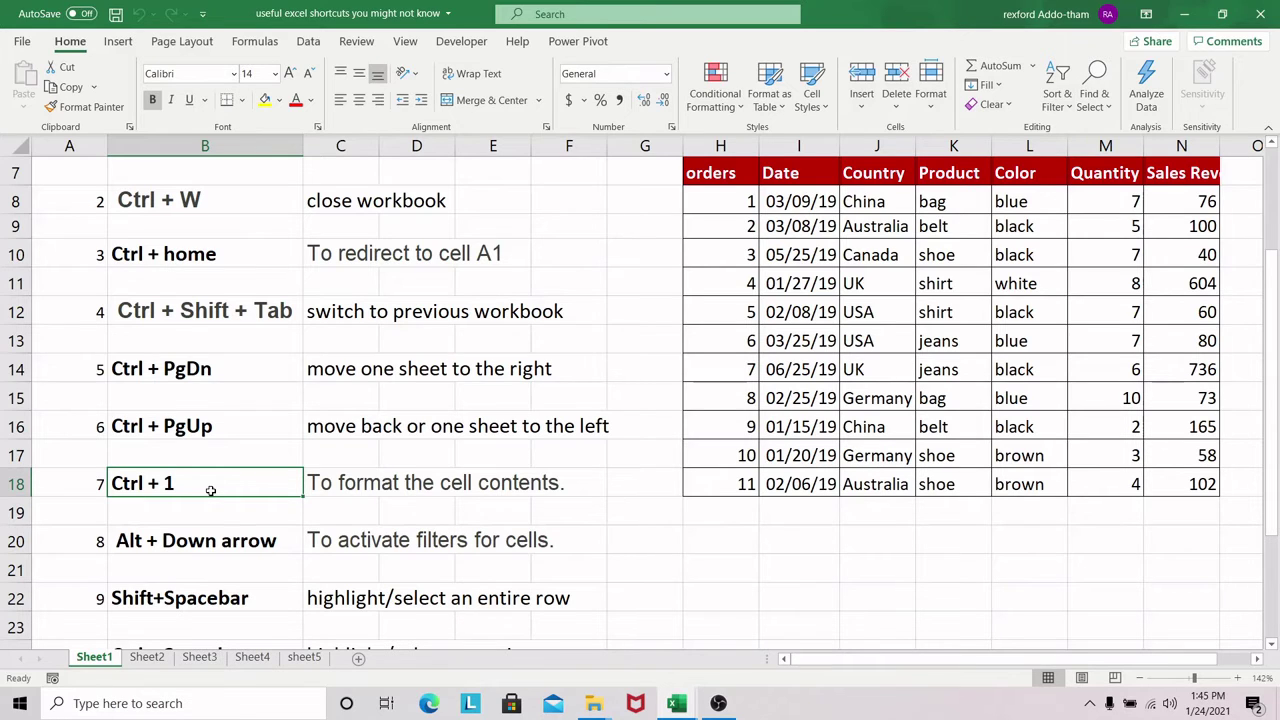
{"action": "key", "text": "ctrl+1"}
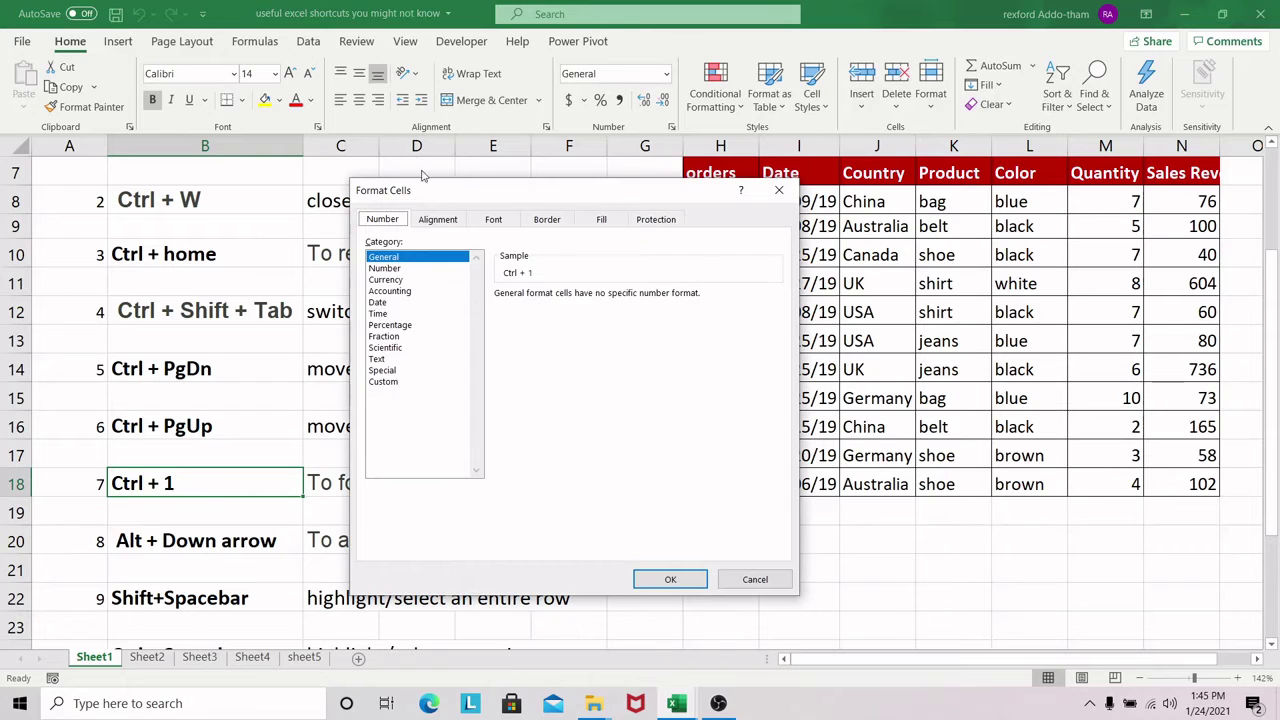
{"action": "left_click", "coordinate": [395, 270]}
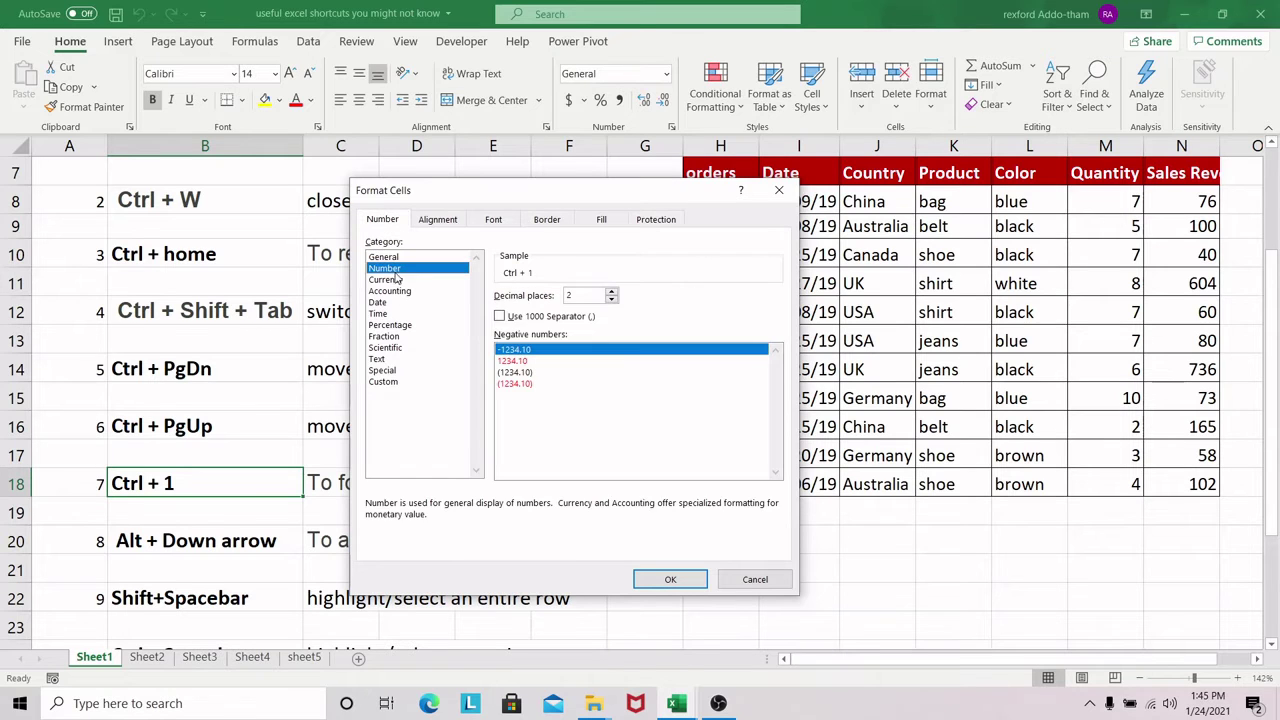
{"action": "left_click", "coordinate": [384, 314]}
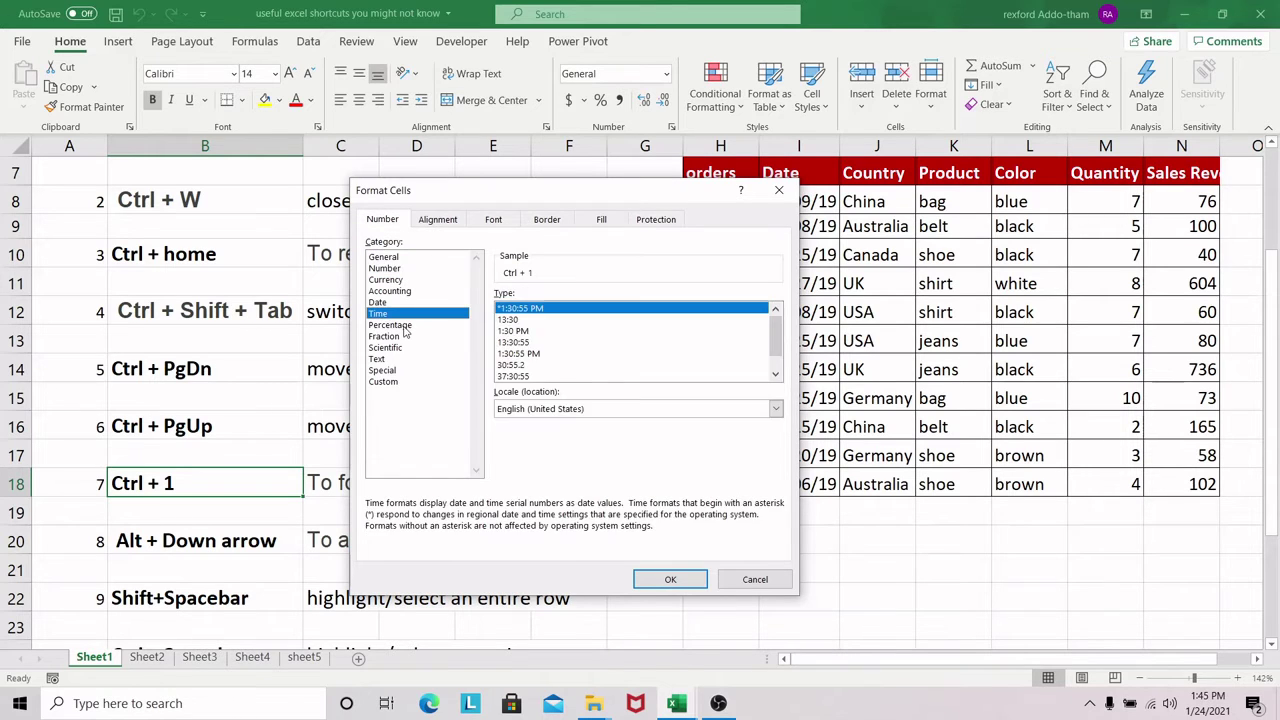
{"action": "left_click", "coordinate": [405, 328]}
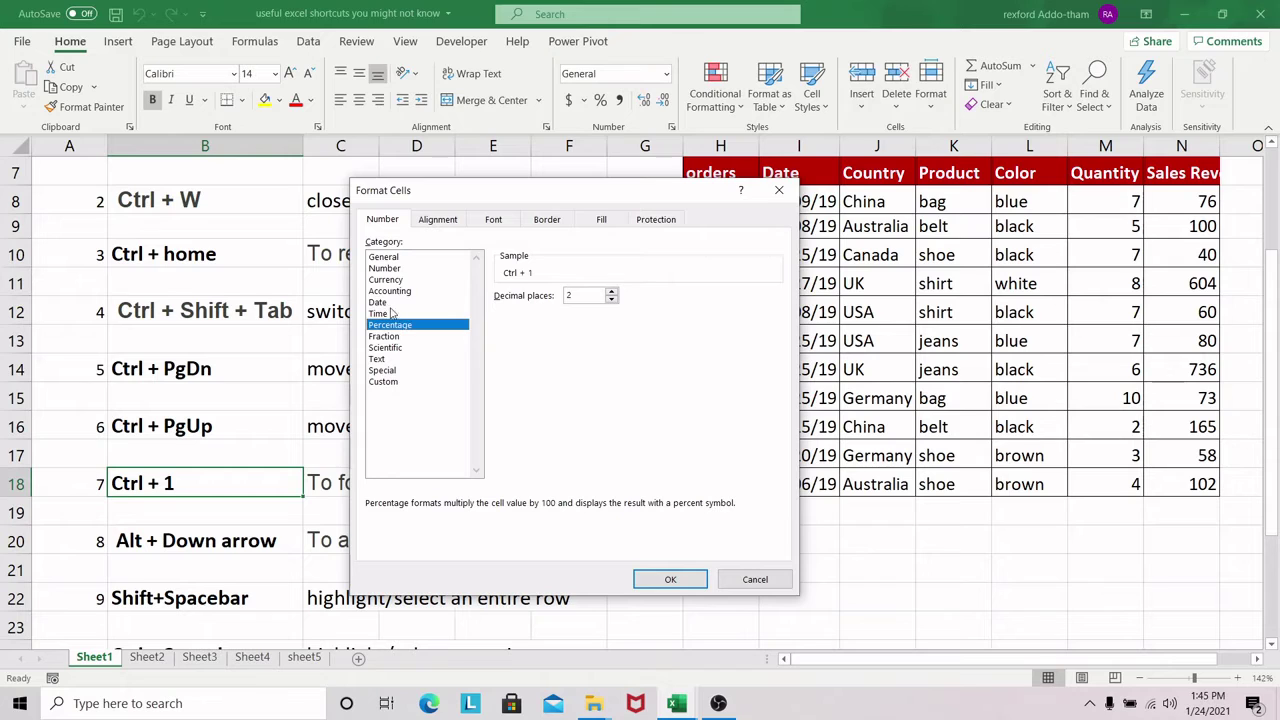
{"action": "left_click", "coordinate": [388, 360]}
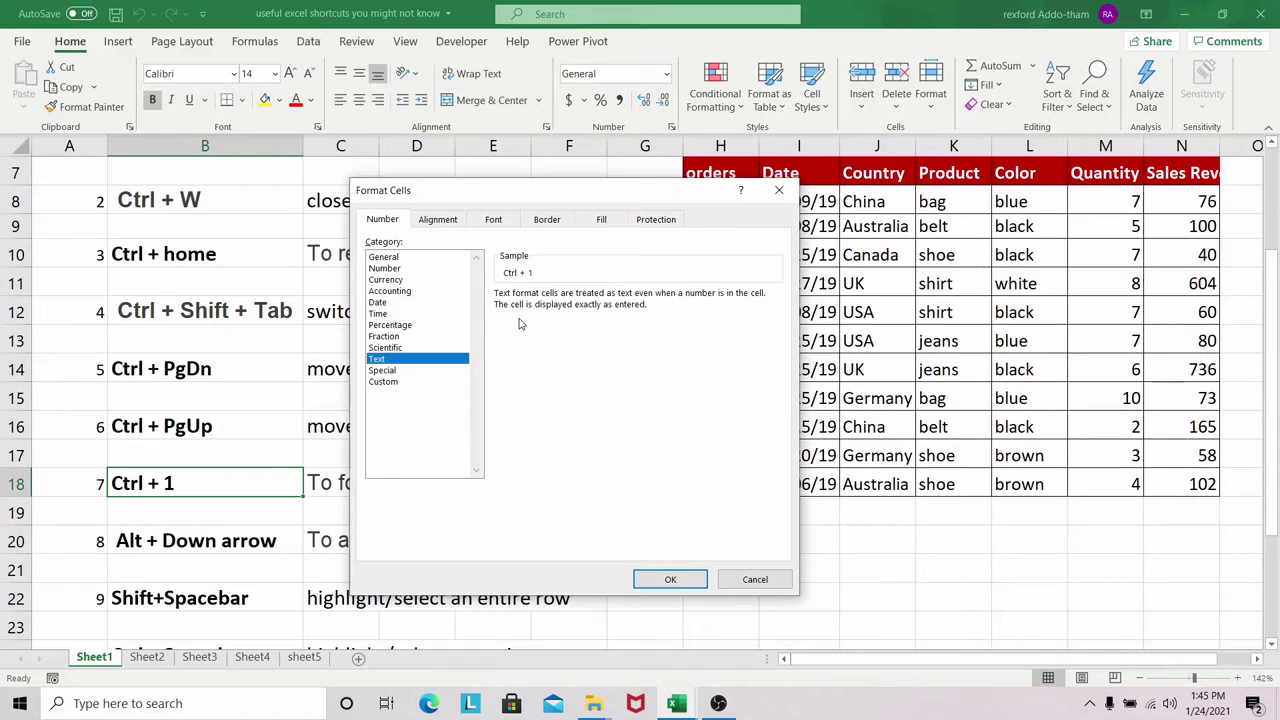
- Look through the Alignment, Font, Border, Fill and Protection settings, return to the number formats, and close the dialog without applying changes
{"action": "left_click", "coordinate": [438, 219]}
{"action": "left_click", "coordinate": [494, 219]}
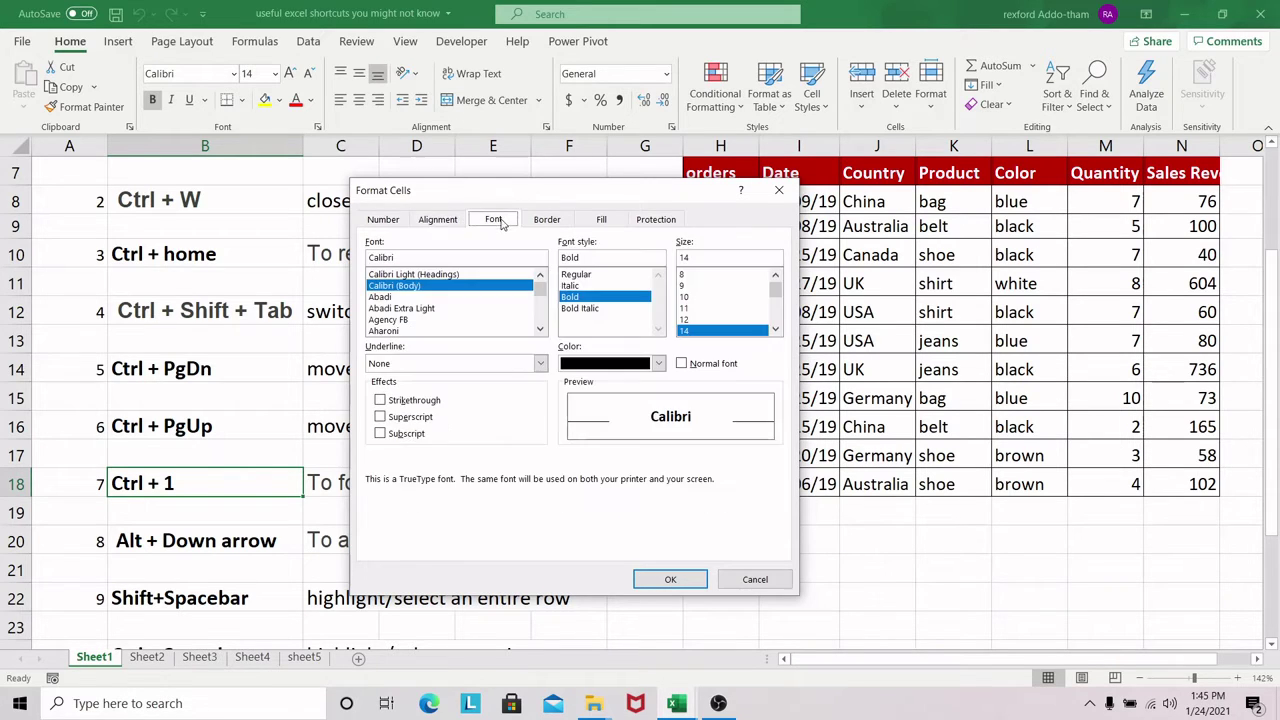
{"action": "left_click", "coordinate": [548, 220]}
{"action": "left_click", "coordinate": [601, 220]}
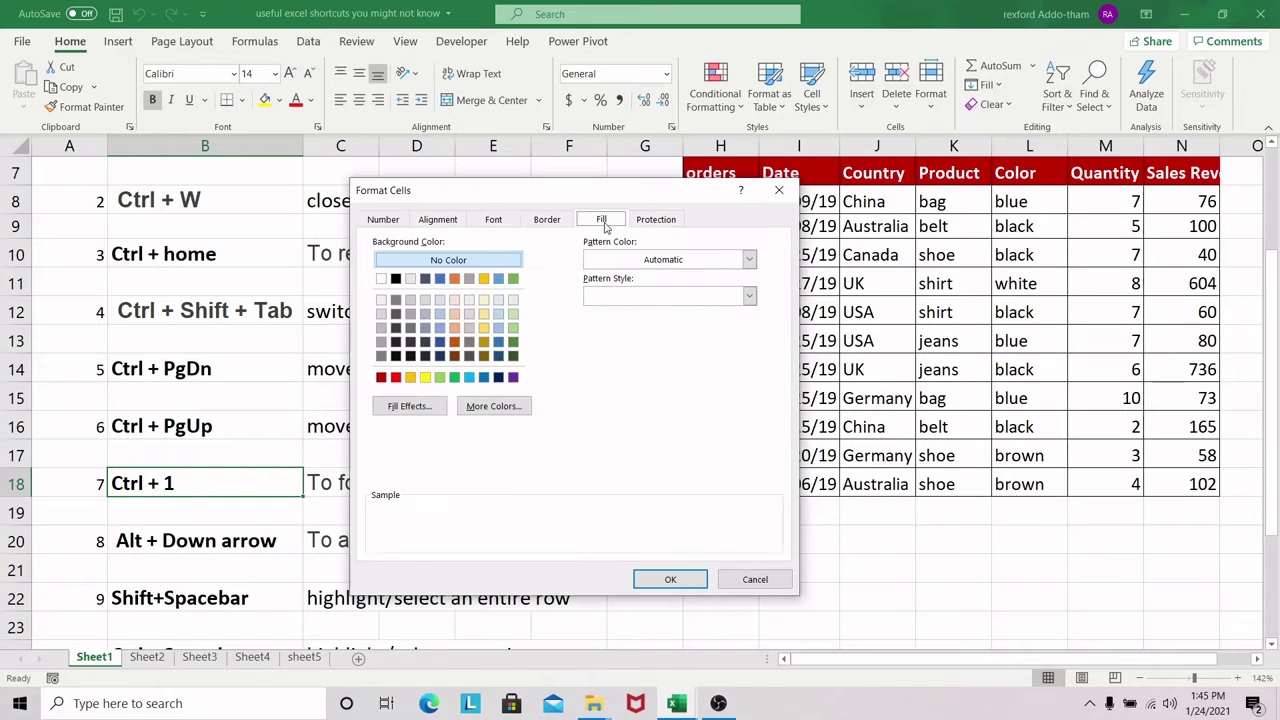
{"action": "left_click", "coordinate": [656, 219]}
{"action": "left_click", "coordinate": [382, 220]}
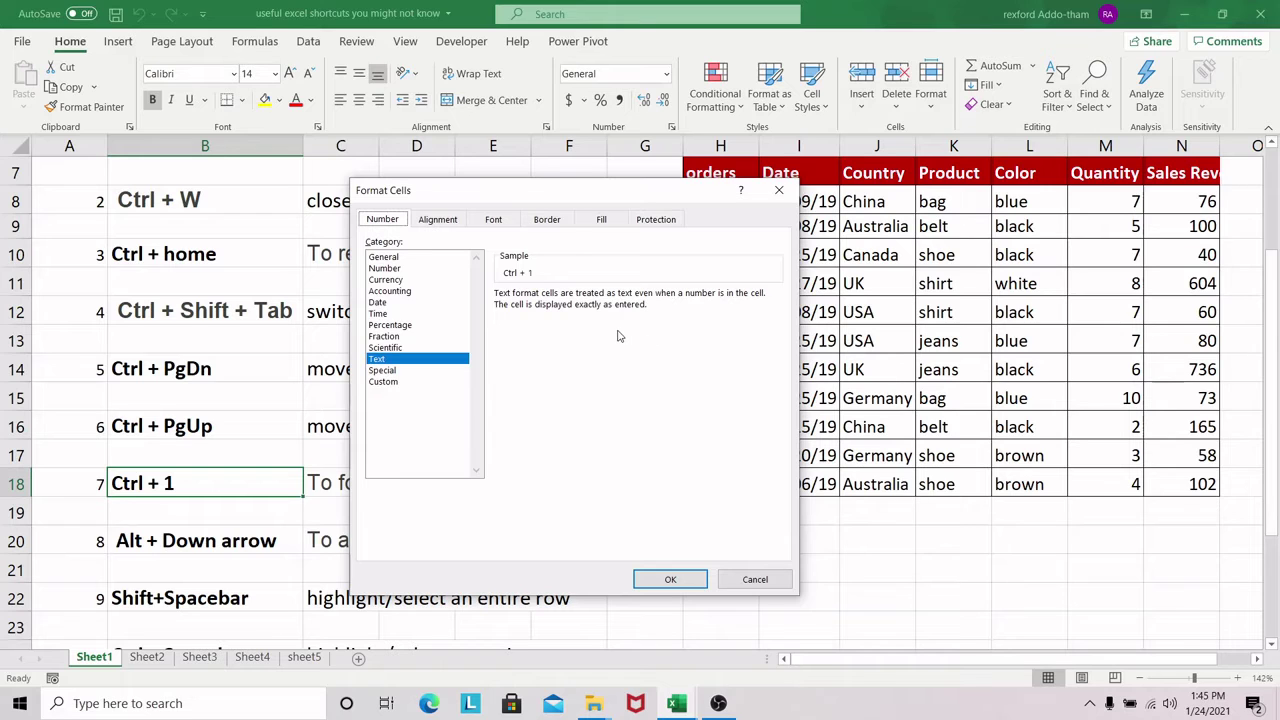
{"action": "left_click", "coordinate": [779, 190]}
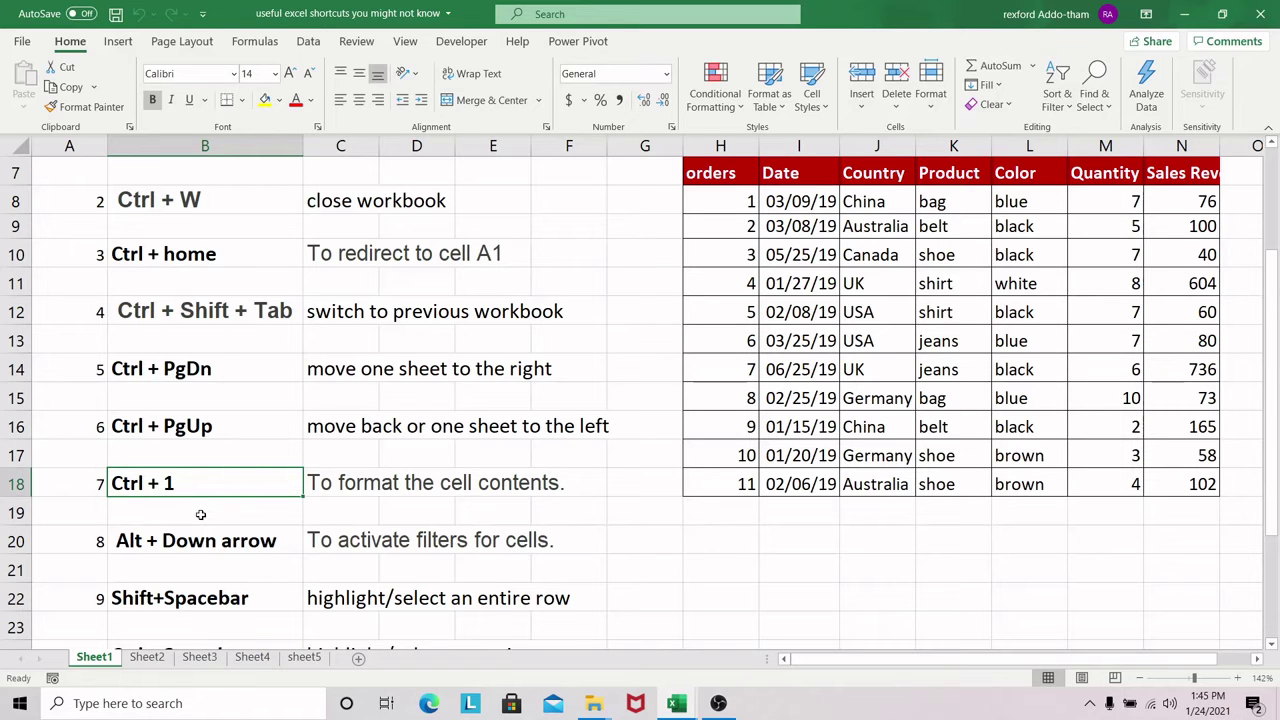
- Display the drop-down list of column entries from the Country header in the orders table, and dismiss it without choosing one
{"action": "left_click", "coordinate": [229, 545]}
{"action": "scroll", "coordinate": [230, 545], "scroll_direction": "down", "scroll_amount": 1}
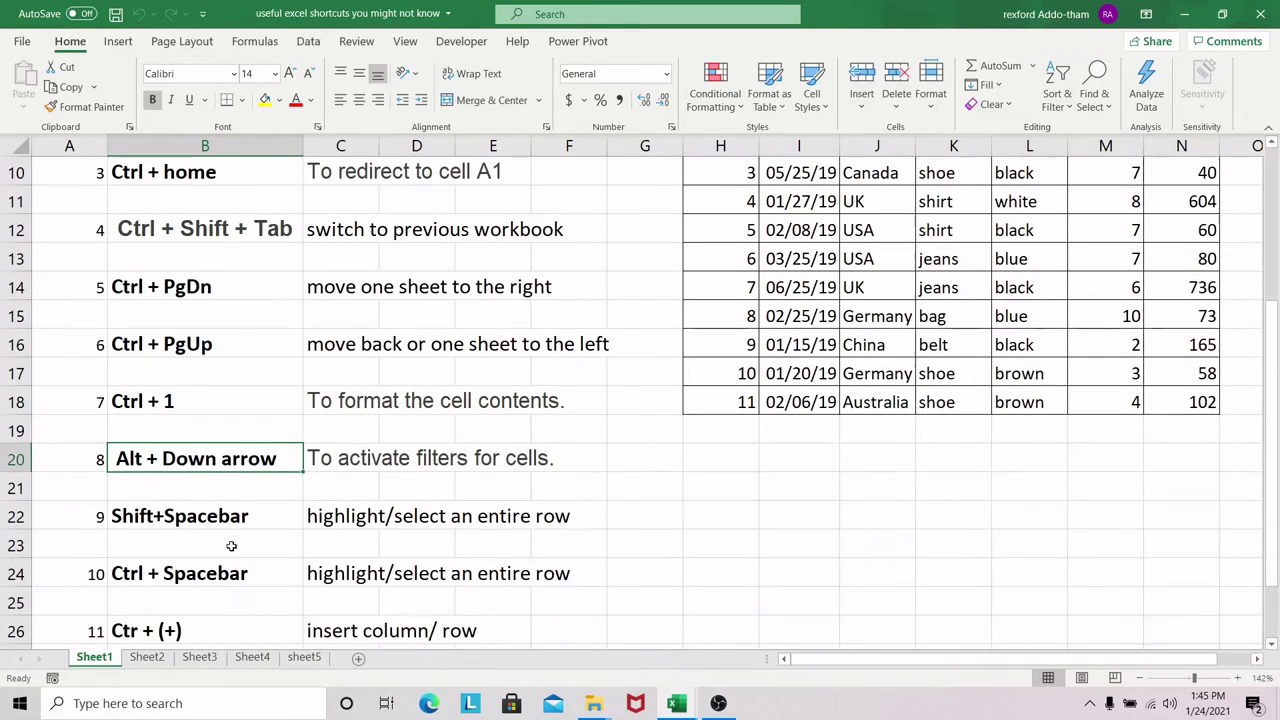
{"action": "scroll", "coordinate": [241, 455], "scroll_direction": "up", "scroll_amount": 1}
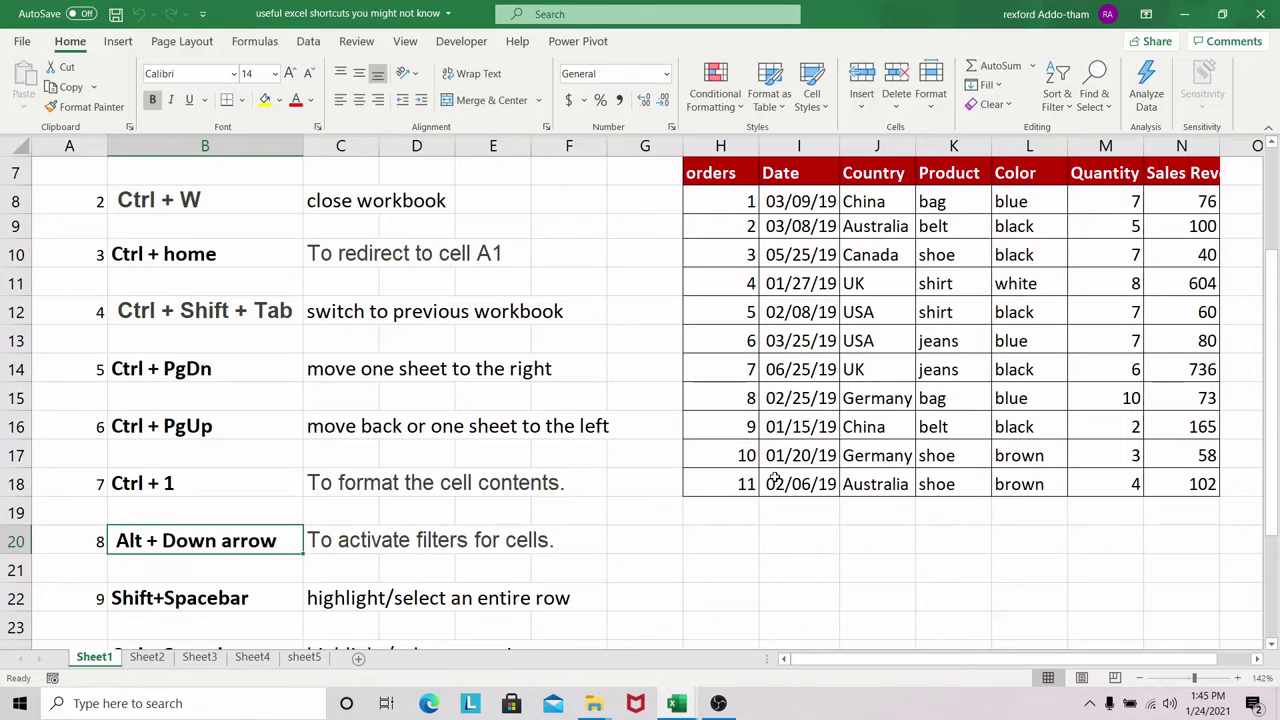
{"action": "scroll", "coordinate": [771, 476], "scroll_direction": "up", "scroll_amount": 2}
{"action": "mouse_move", "coordinate": [808, 325]}
{"action": "left_mouse_down"}
{"action": "mouse_move", "coordinate": [785, 375]}
{"action": "mouse_move", "coordinate": [801, 314]}
{"action": "left_mouse_up"}
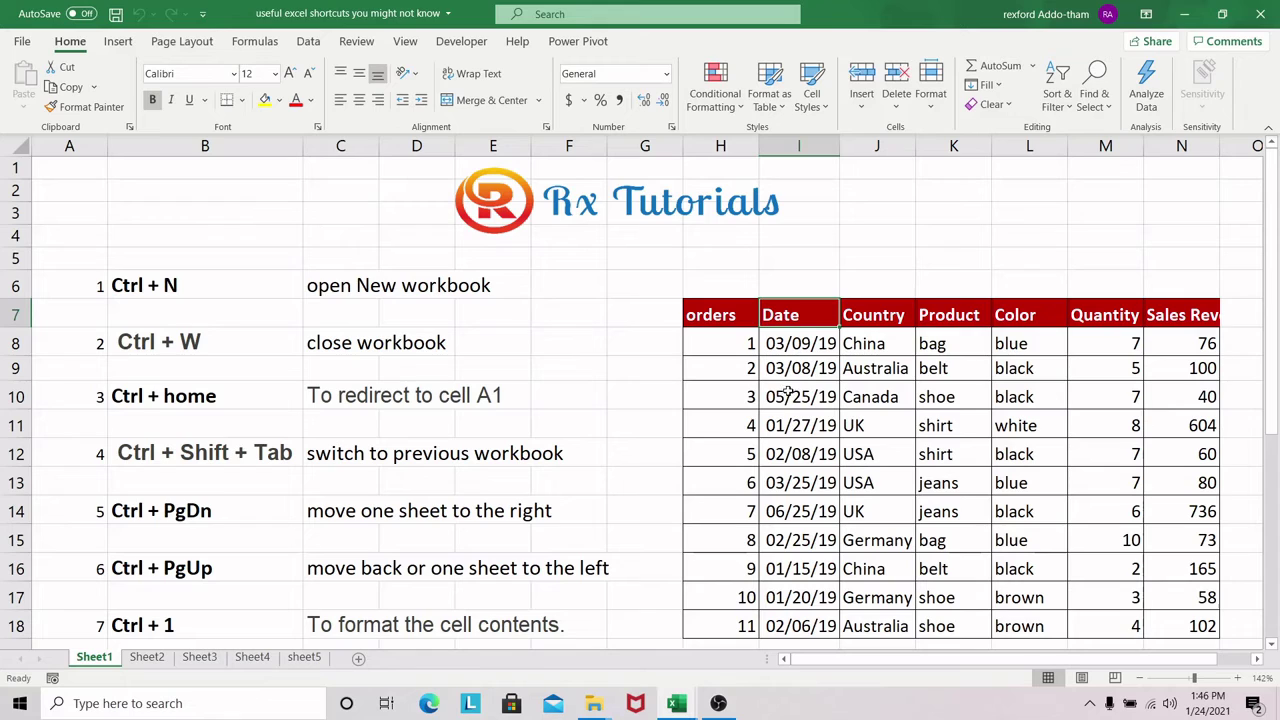
{"action": "left_click", "coordinate": [882, 320]}
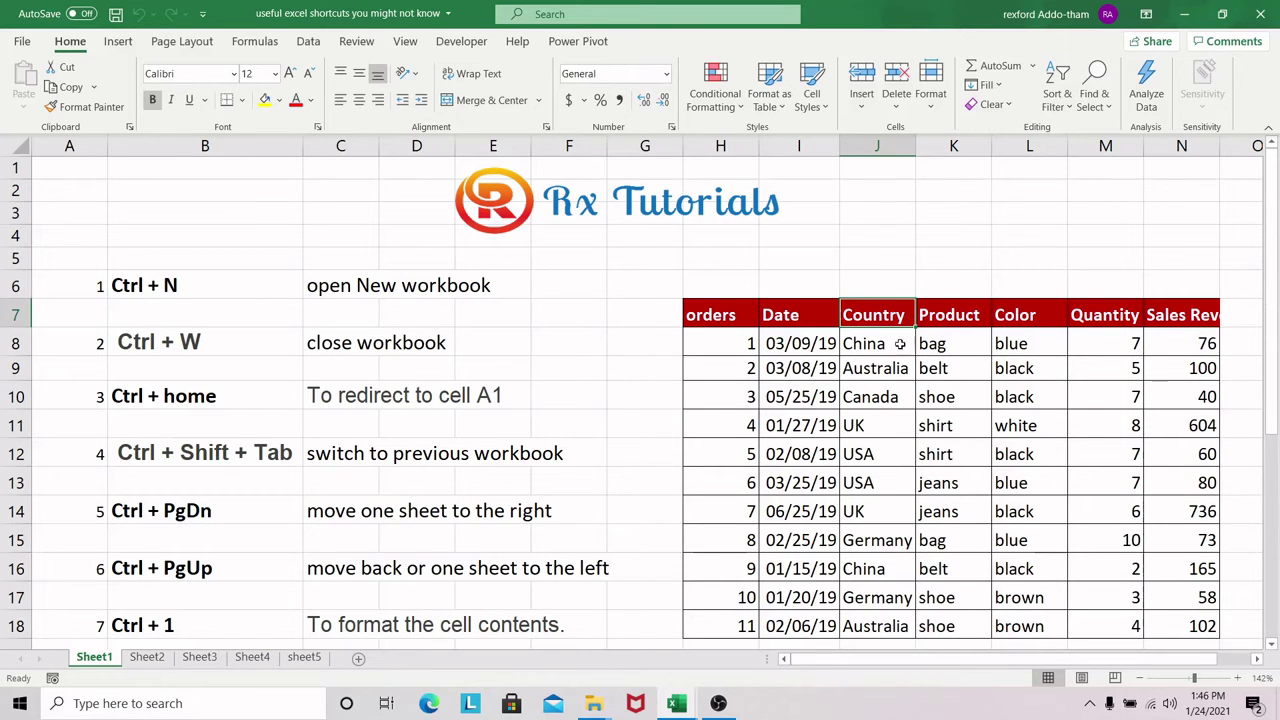
{"action": "scroll", "coordinate": [880, 348], "scroll_direction": "down", "scroll_amount": 1}
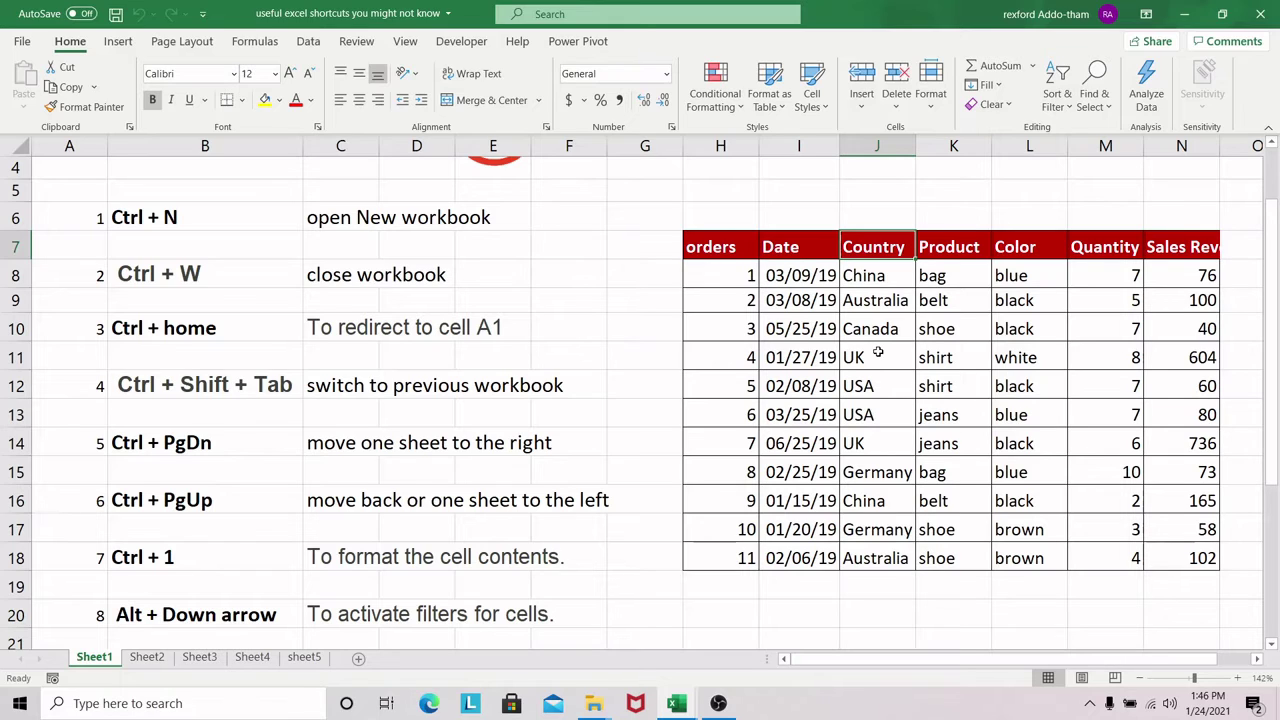
{"action": "key", "text": "alt+Down"}
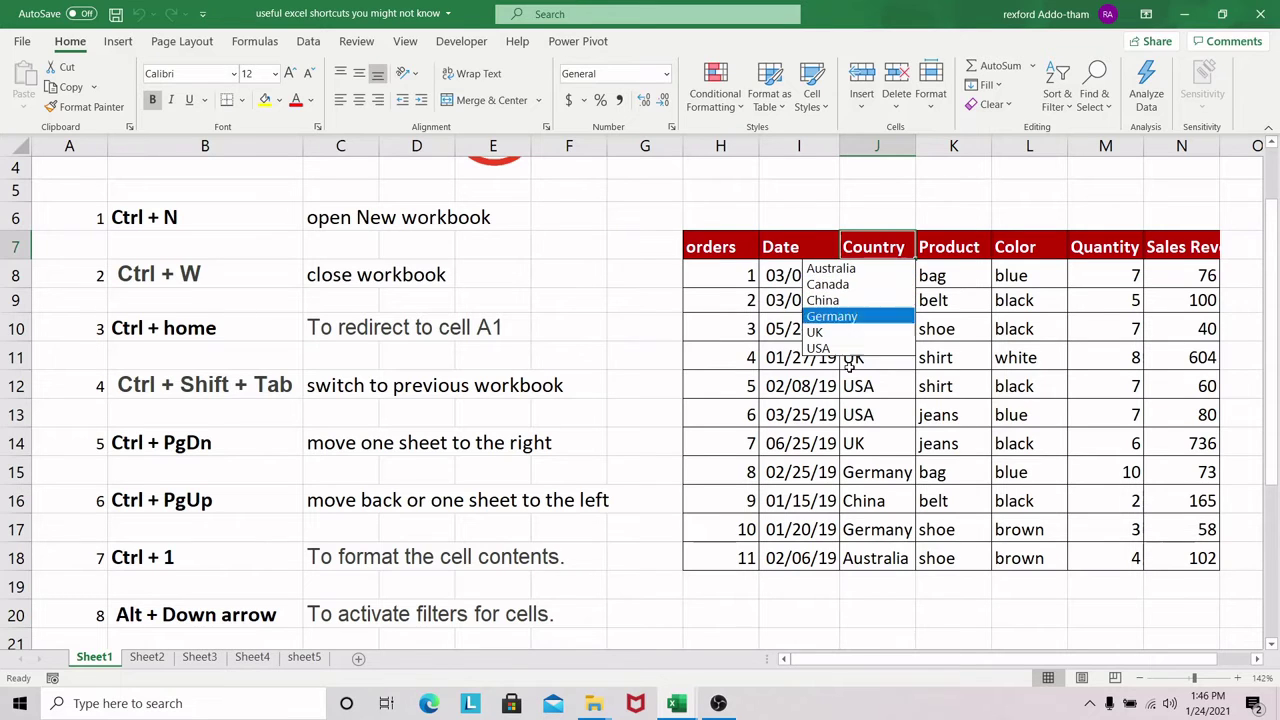
{"action": "key", "text": "Escape"}
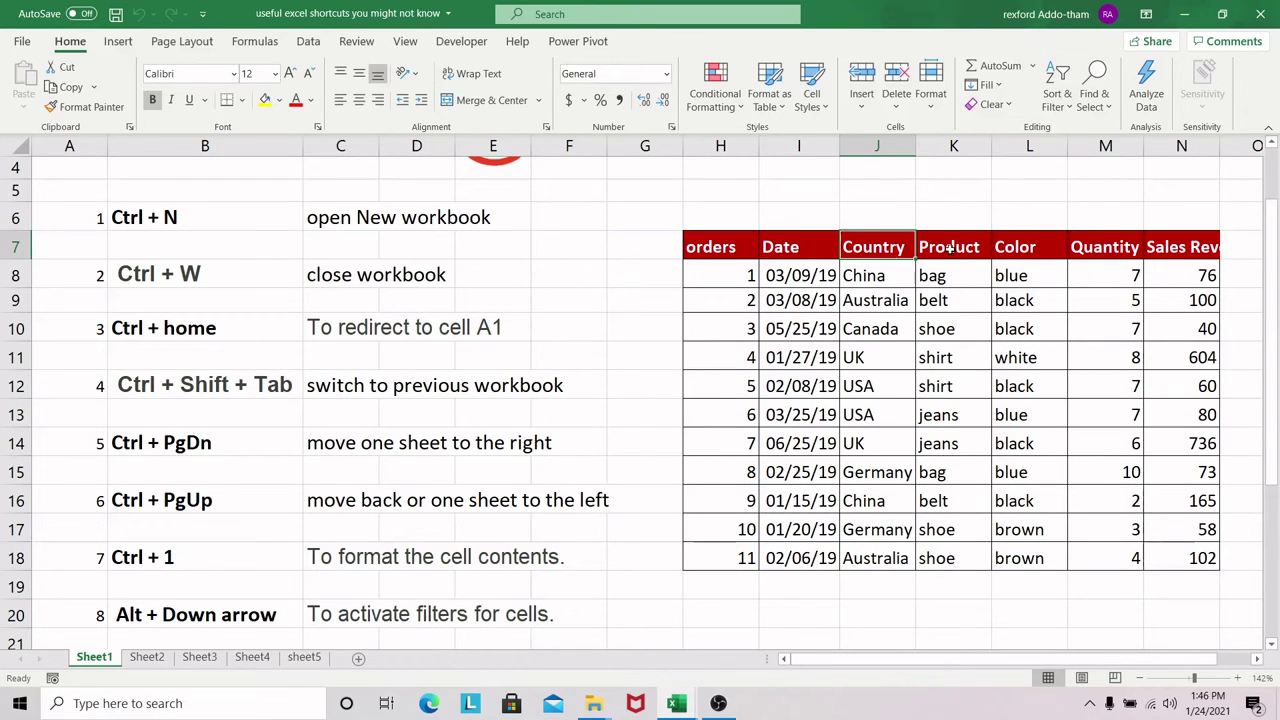
- Reselect the Country header and display its list of column entries again
{"action": "left_click", "coordinate": [880, 276]}
{"action": "left_click", "coordinate": [889, 245]}
{"action": "key", "text": "alt+Down"}
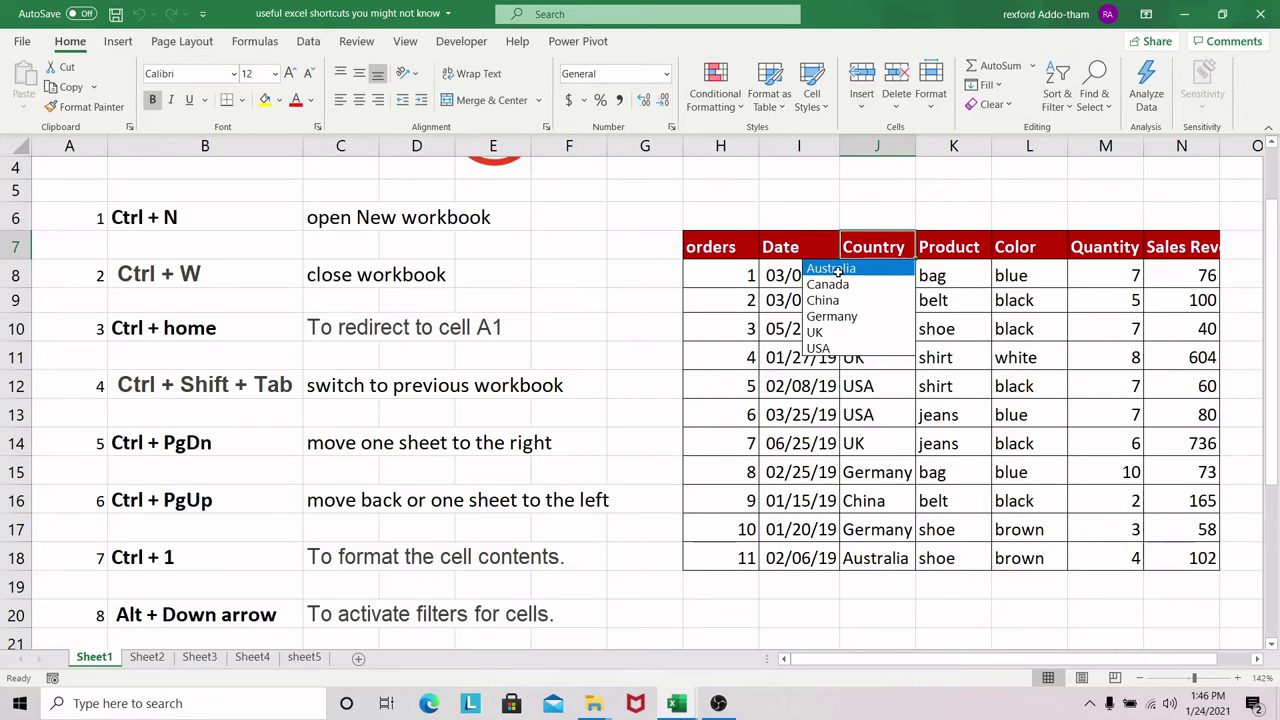
- Display the drop-down list of column entries from the Product header and dismiss it without choosing one
{"action": "left_click", "coordinate": [972, 249]}
{"action": "left_click", "coordinate": [975, 248]}
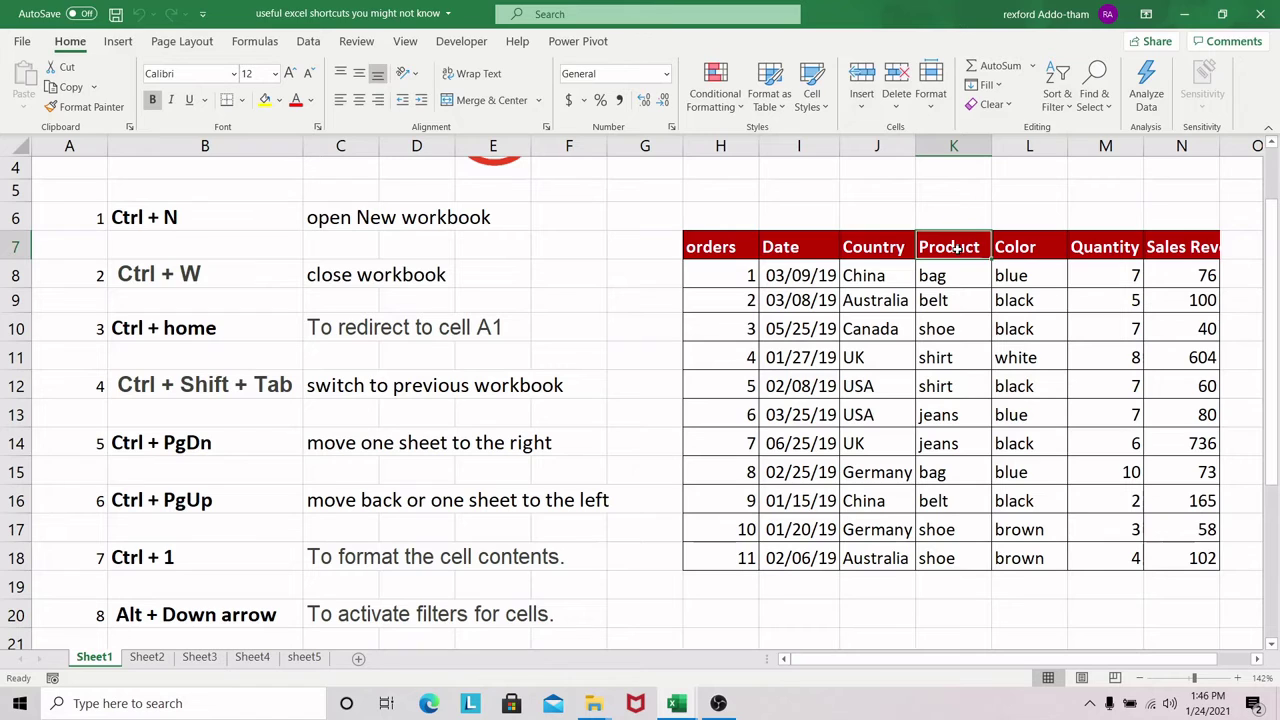
{"action": "key", "text": "alt+Down"}
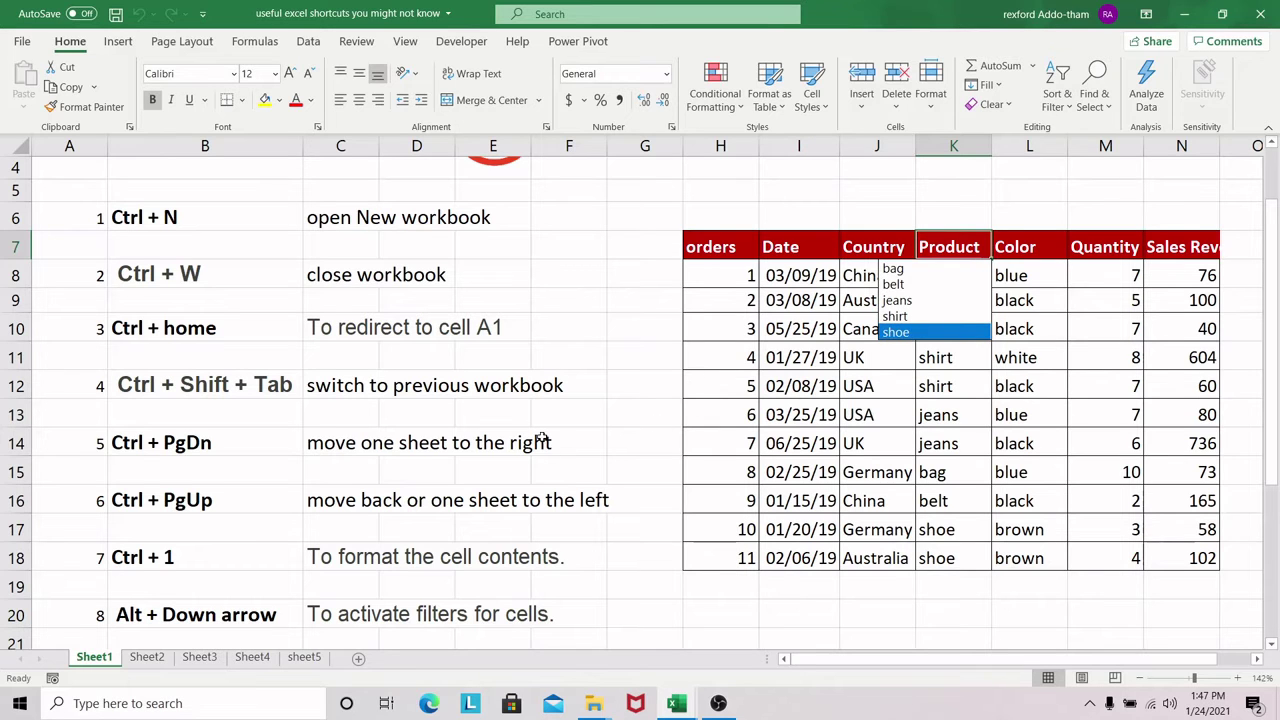
{"action": "key", "text": "Escape"}
- Select the entire row 12, first by its row header and again with the row-selection shortcut starting from cell A12
{"action": "scroll", "coordinate": [544, 422], "scroll_direction": "down", "scroll_amount": 1}
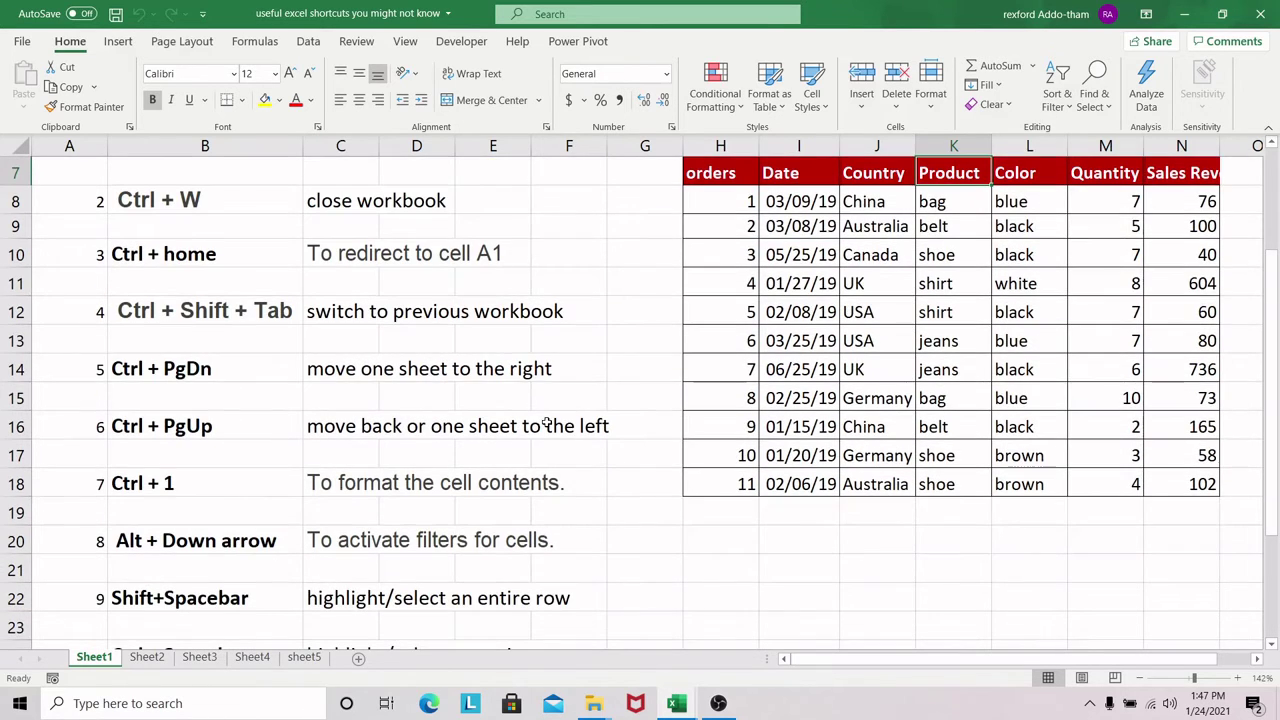
{"action": "scroll", "coordinate": [546, 424], "scroll_direction": "down", "scroll_amount": 1}
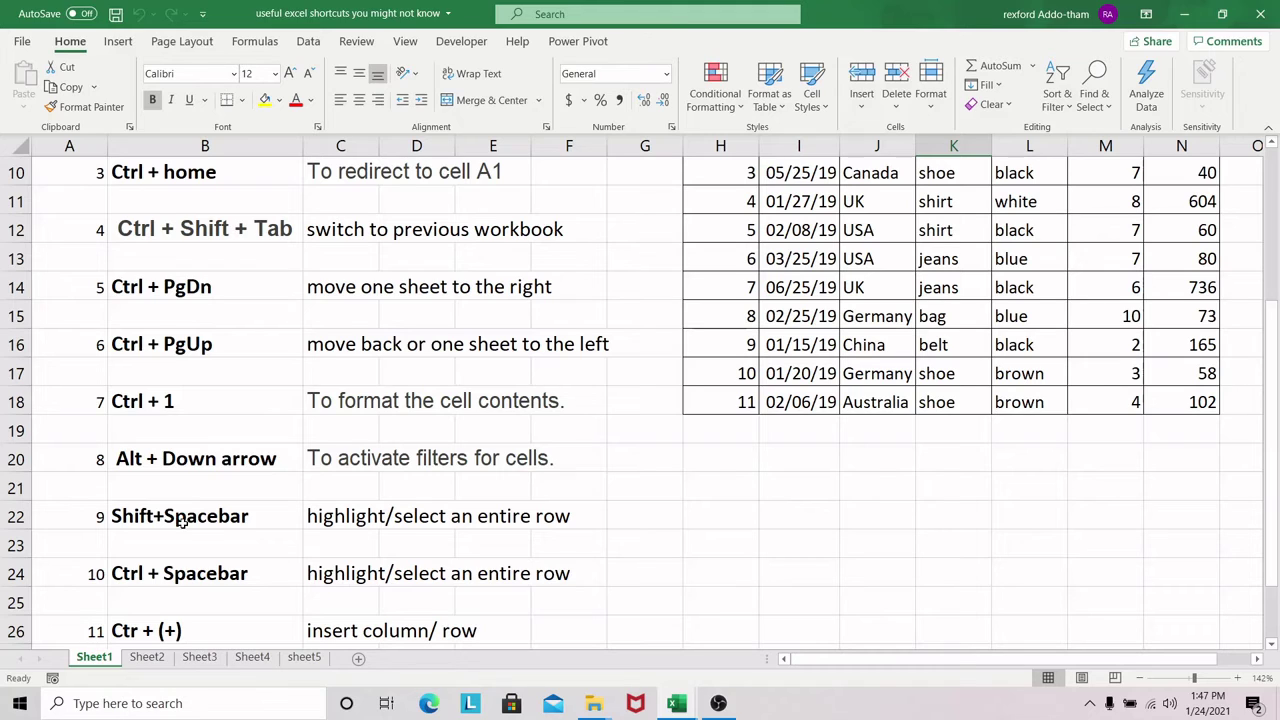
{"action": "left_click", "coordinate": [7, 230]}
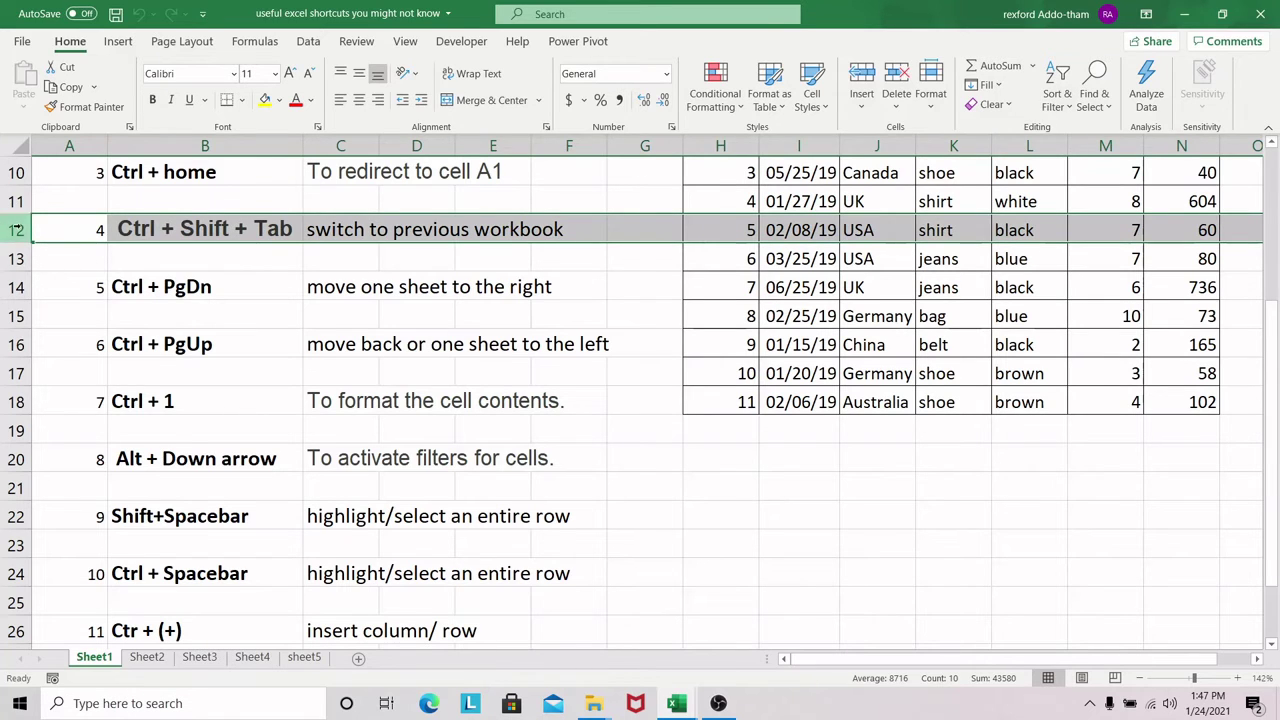
{"action": "left_click", "coordinate": [82, 232]}
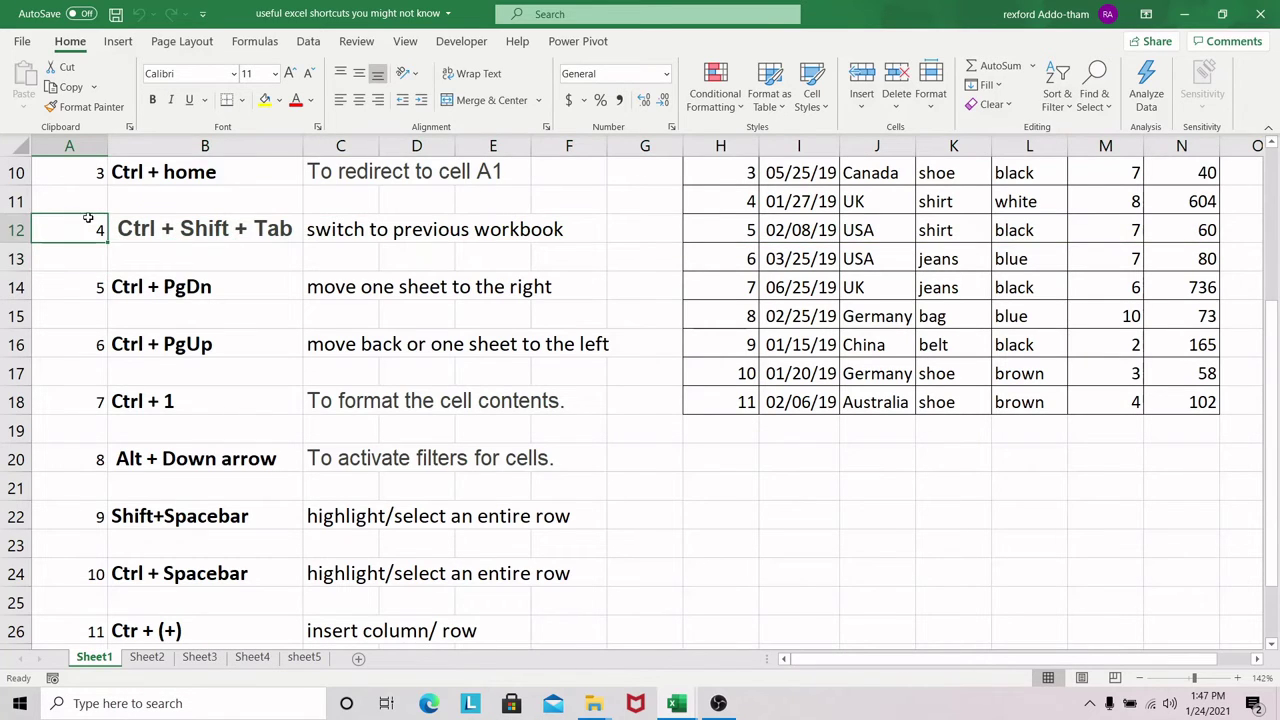
{"action": "key", "text": "shift+space"}
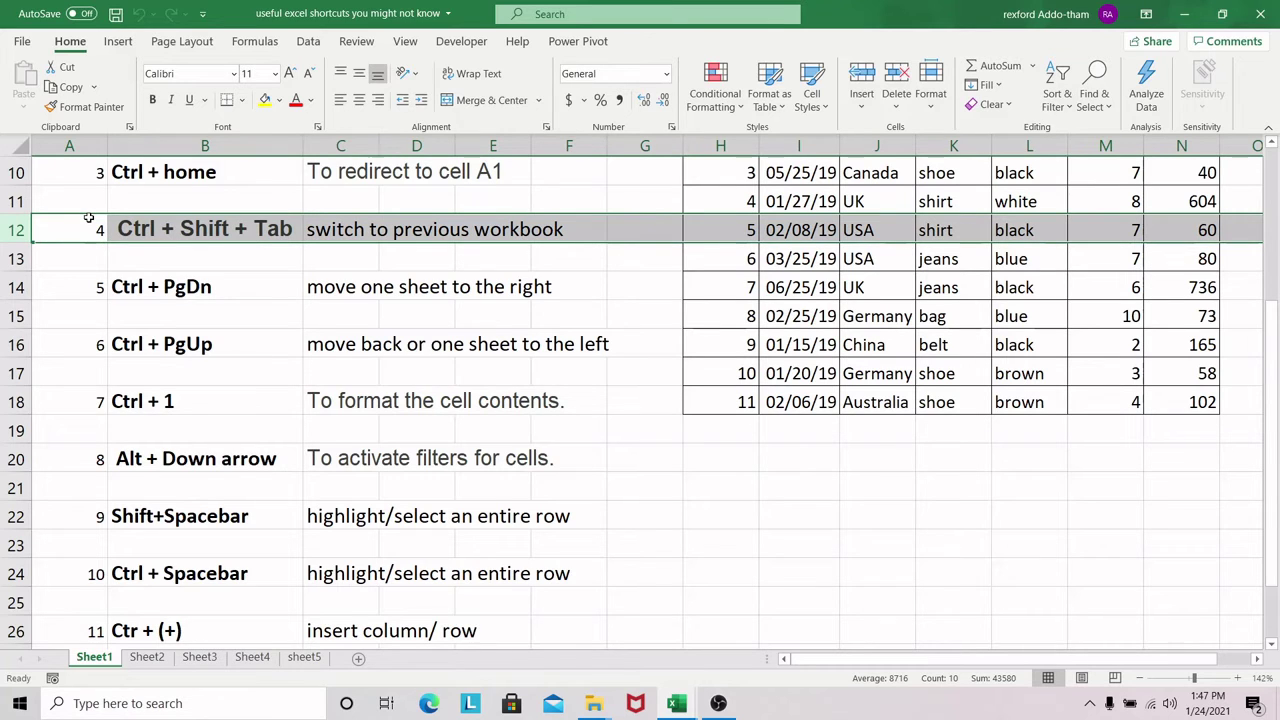
- Select the entire column B starting from the empty cell B11, using the column-selection shortcut
{"action": "left_click", "coordinate": [190, 286]}
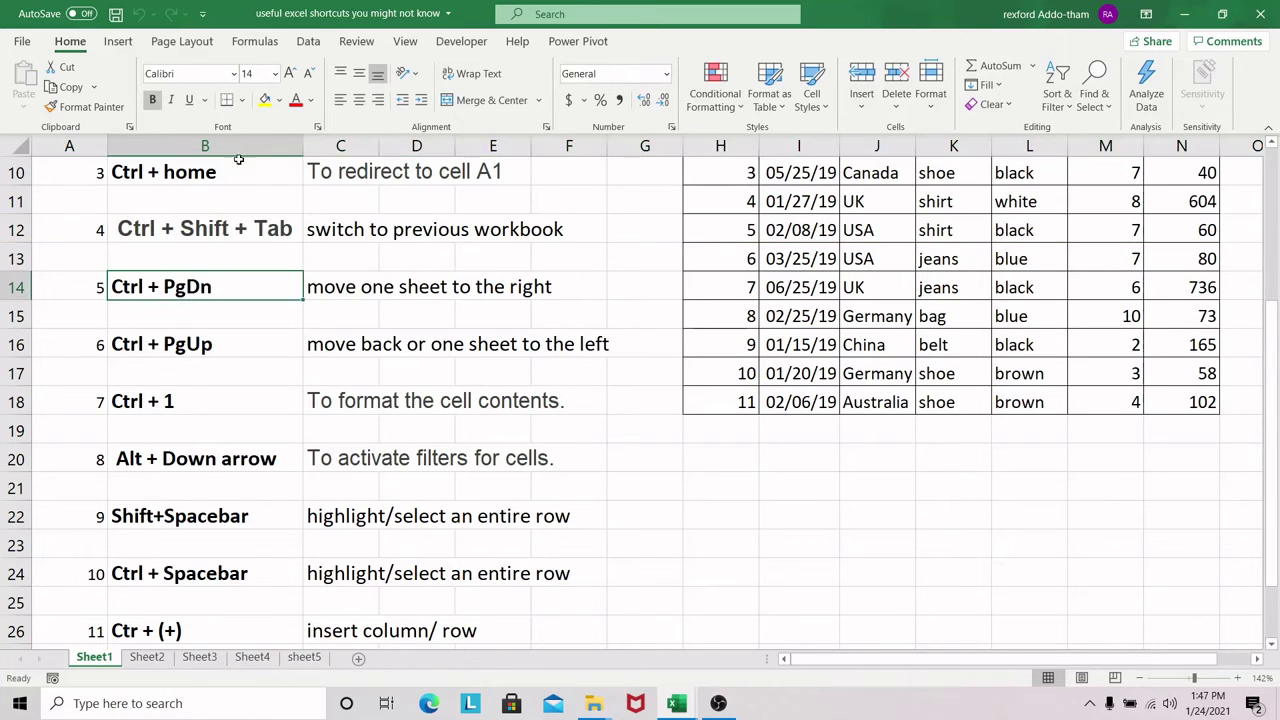
{"action": "left_click", "coordinate": [230, 199]}
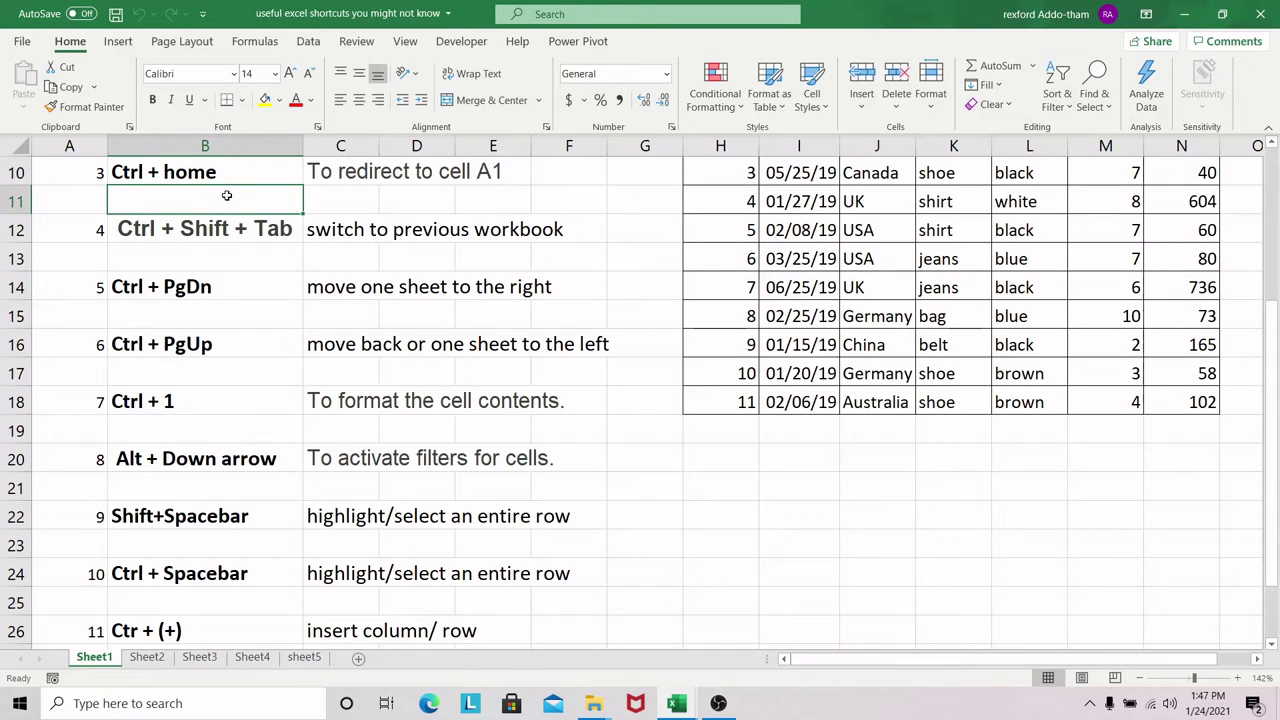
{"action": "key", "text": "ctrl+space"}
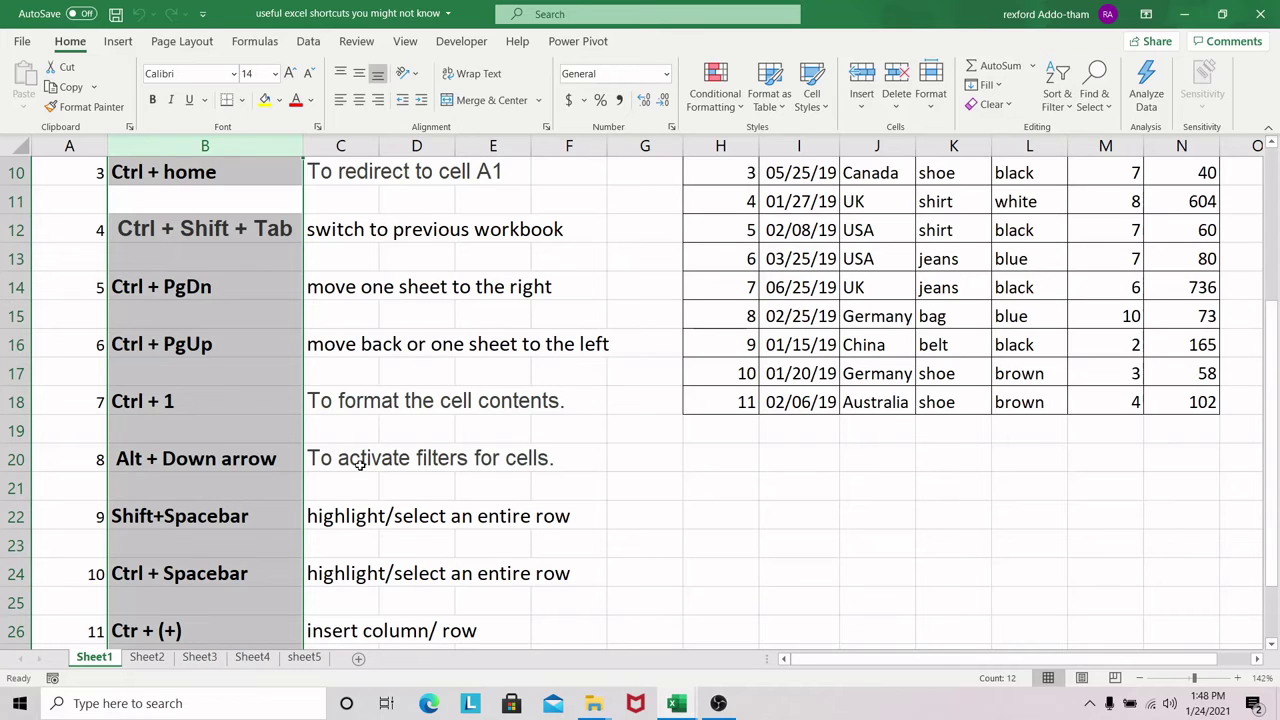
- Select the entire Date column from cell I8 and insert a blank column before it, between orders and Date
{"action": "left_click", "coordinate": [322, 566]}
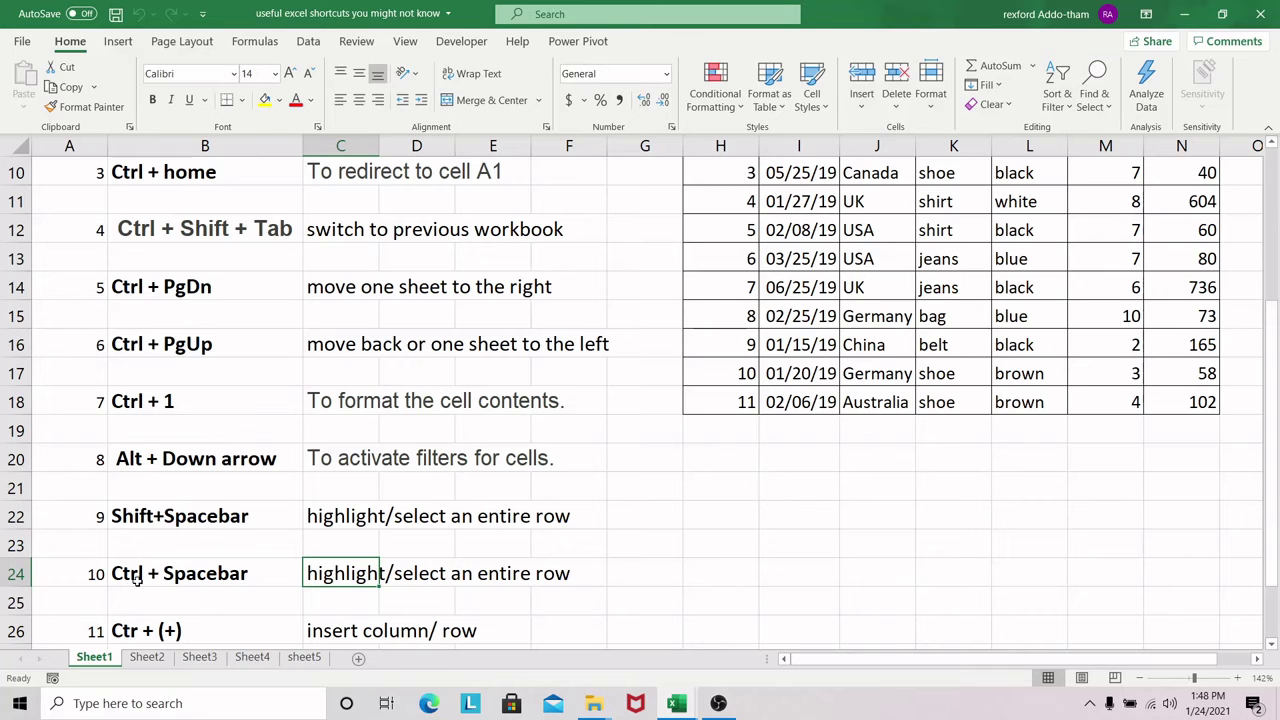
{"action": "scroll", "coordinate": [286, 583], "scroll_direction": "down", "scroll_amount": 2}
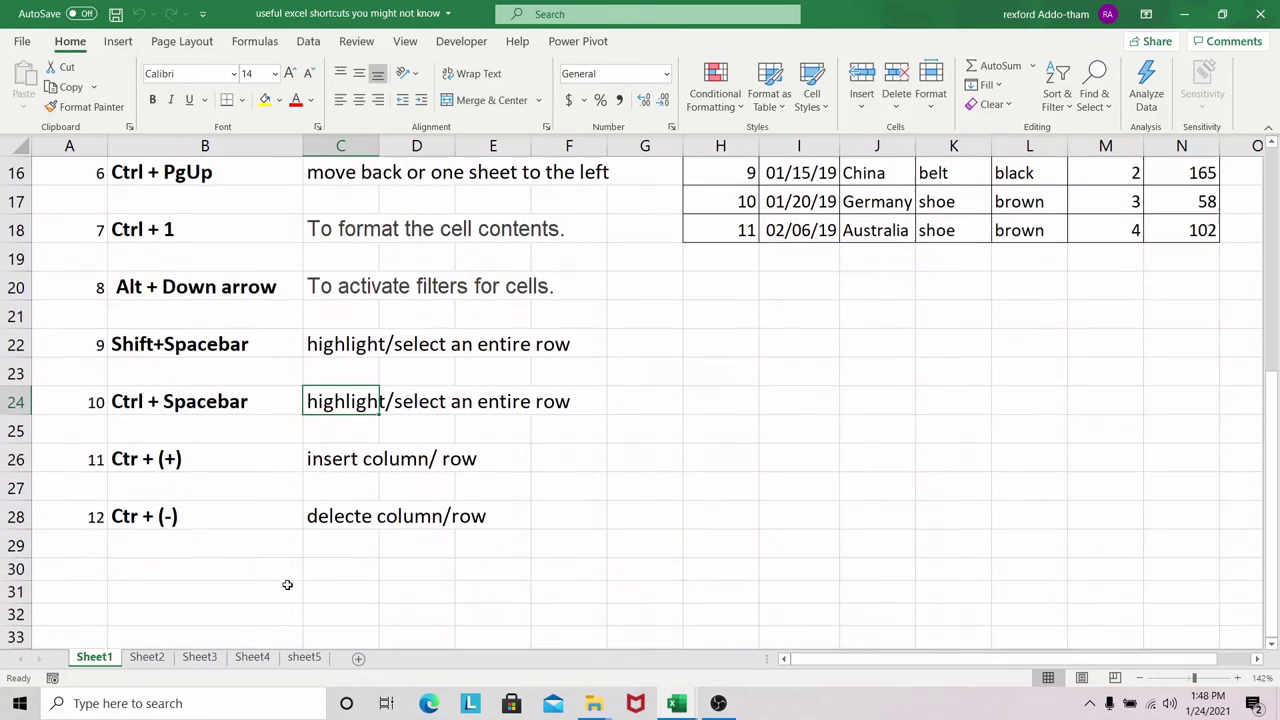
{"action": "scroll", "coordinate": [253, 466], "scroll_direction": "up", "scroll_amount": 2}
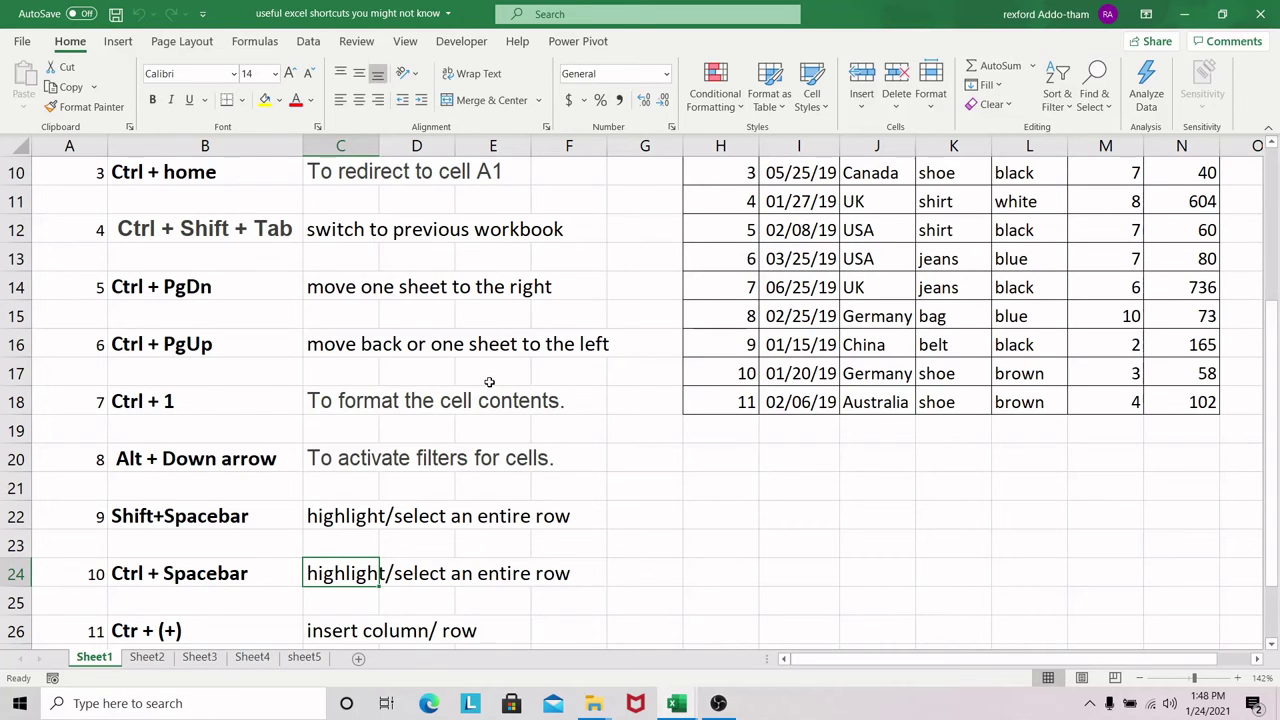
{"action": "scroll", "coordinate": [530, 302], "scroll_direction": "up", "scroll_amount": 3}
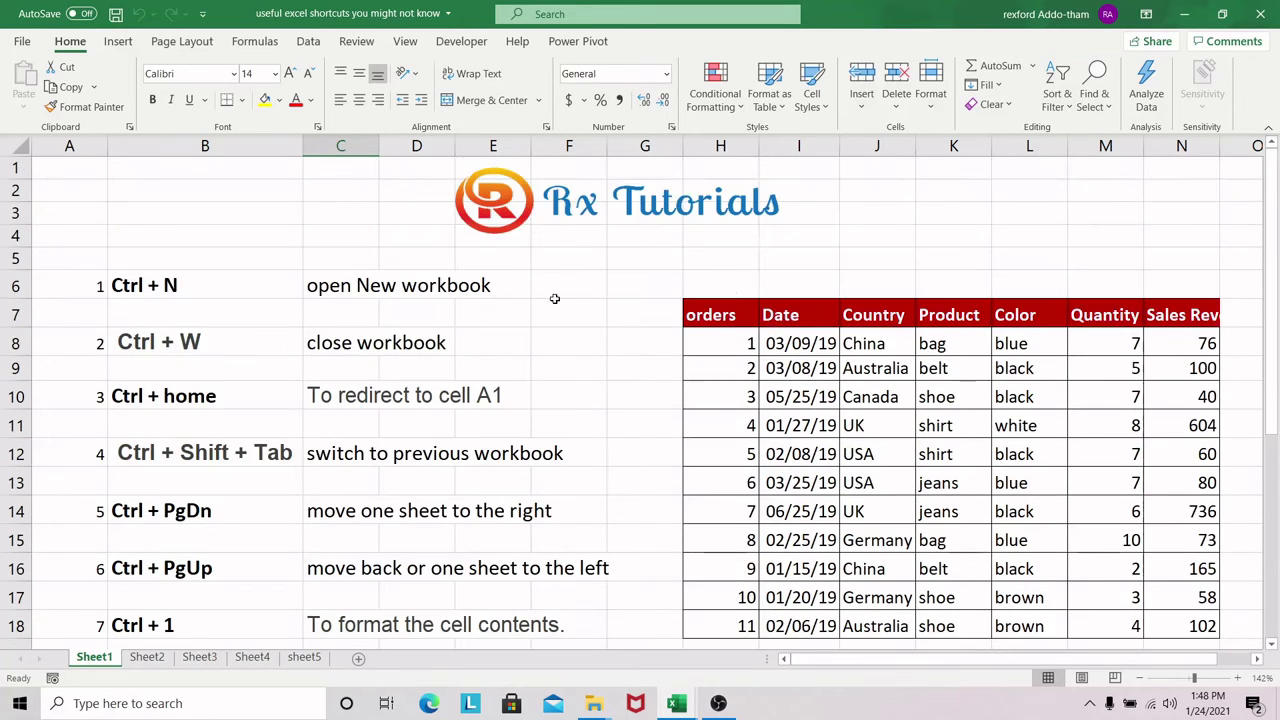
{"action": "left_click", "coordinate": [790, 368]}
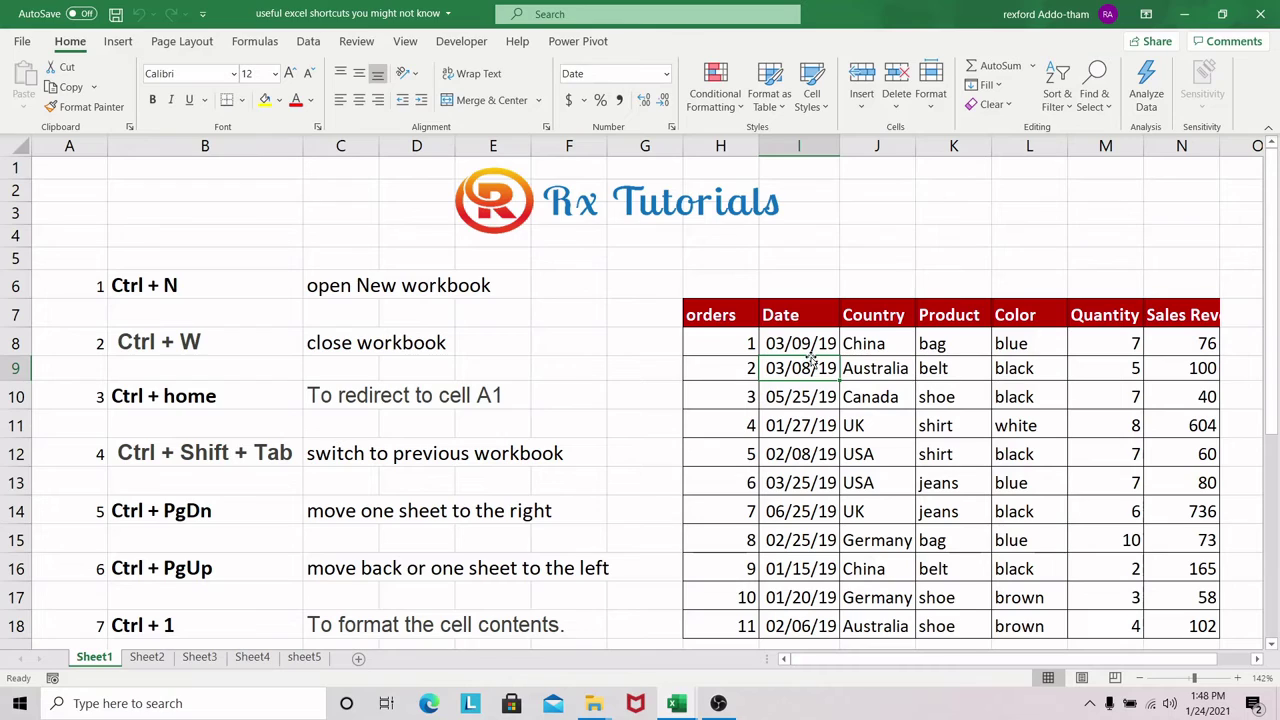
{"action": "left_click", "coordinate": [803, 343]}
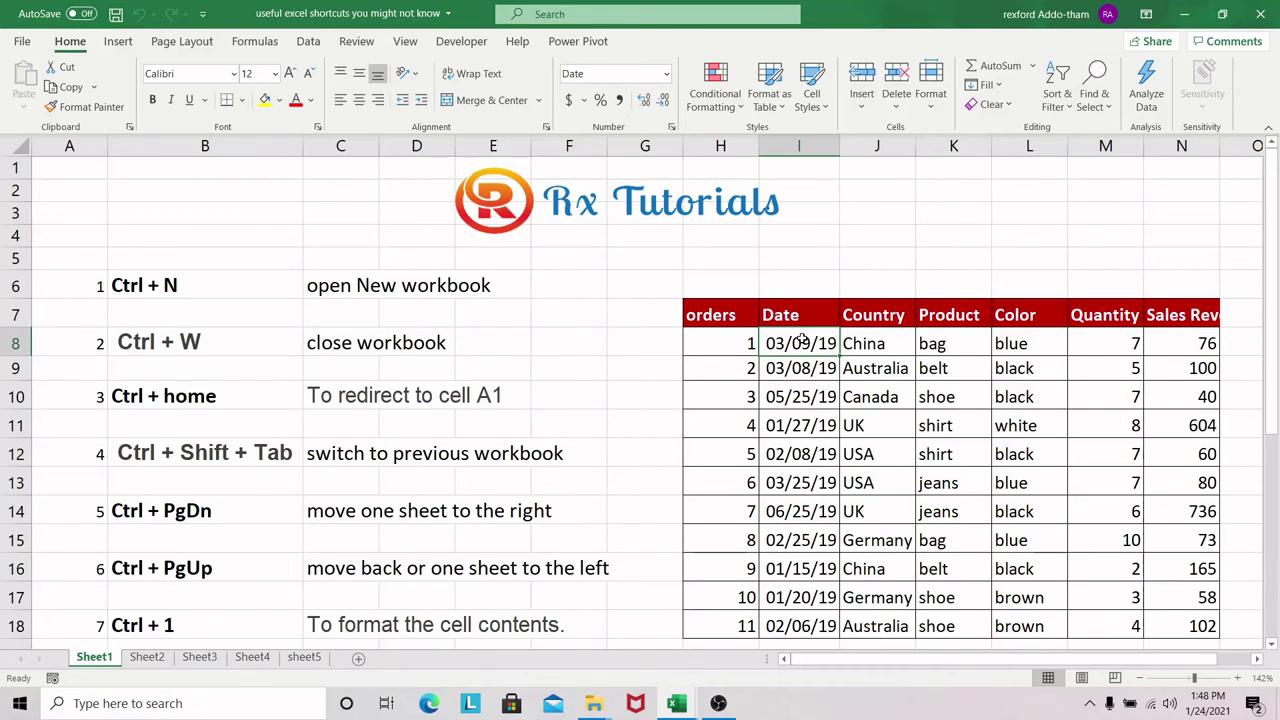
{"action": "key", "text": "ctrl+space"}
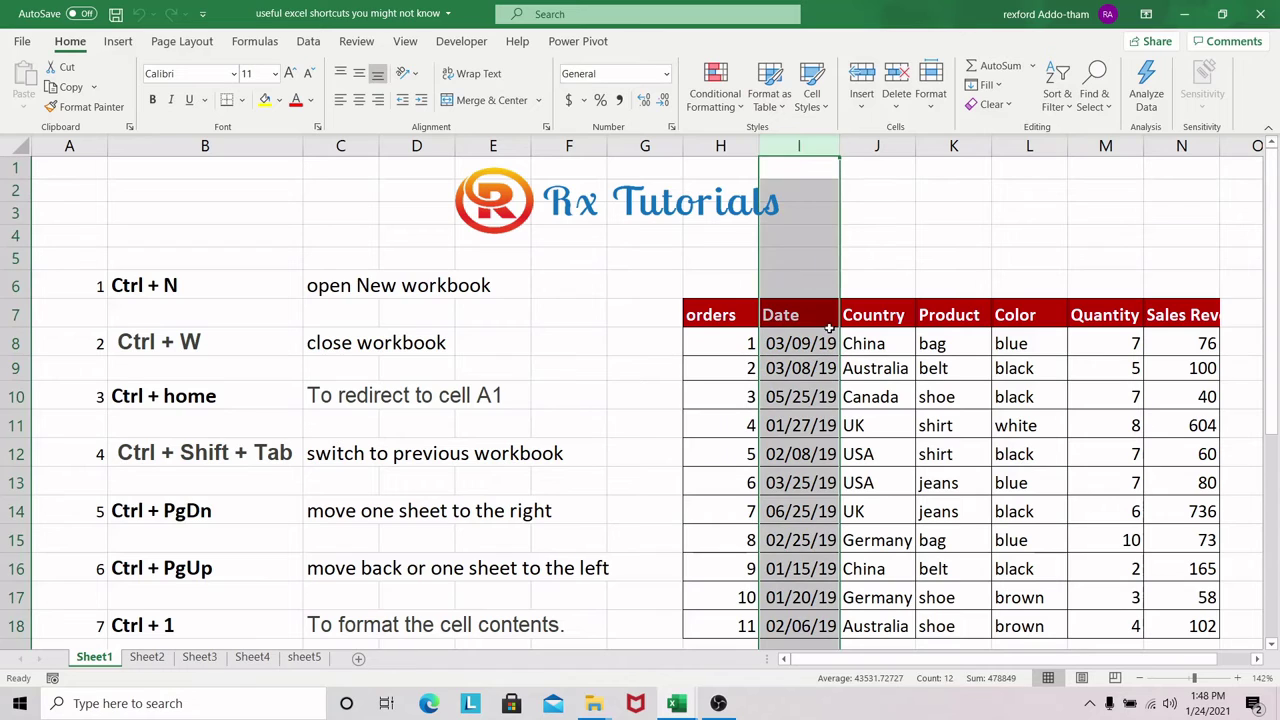
{"action": "left_click", "coordinate": [804, 346]}
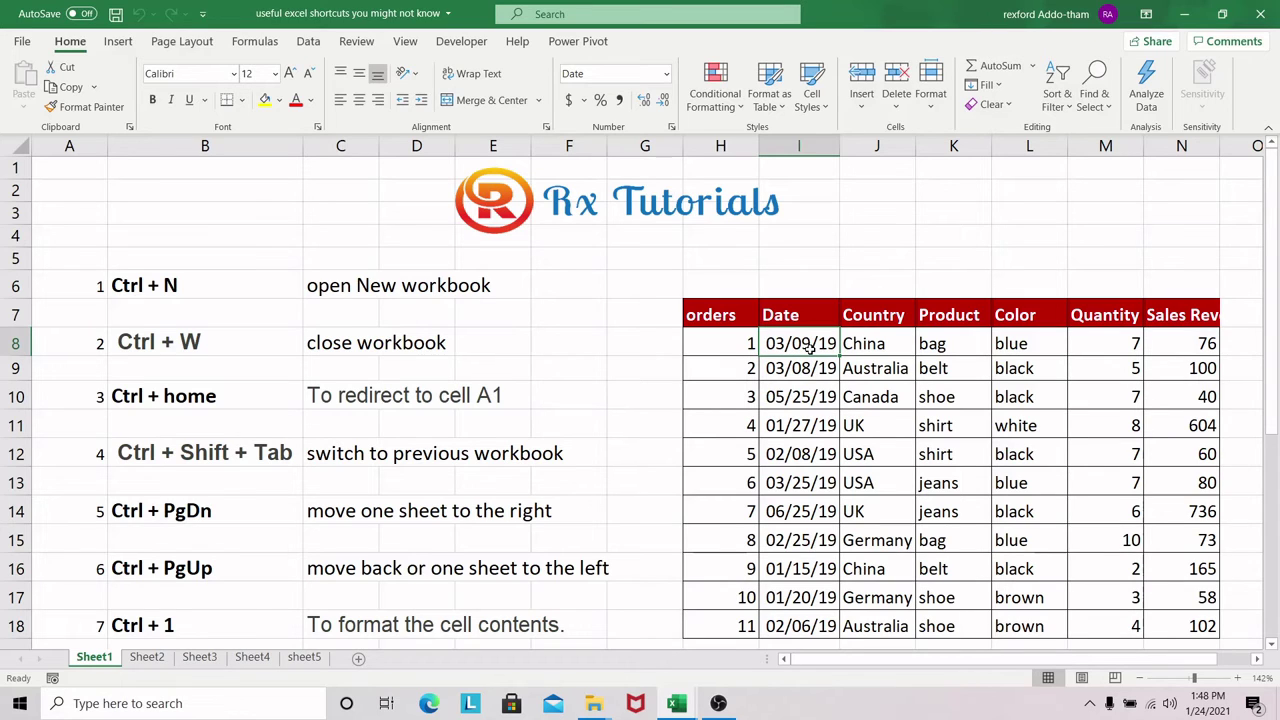
{"action": "key", "text": "ctrl+space"}
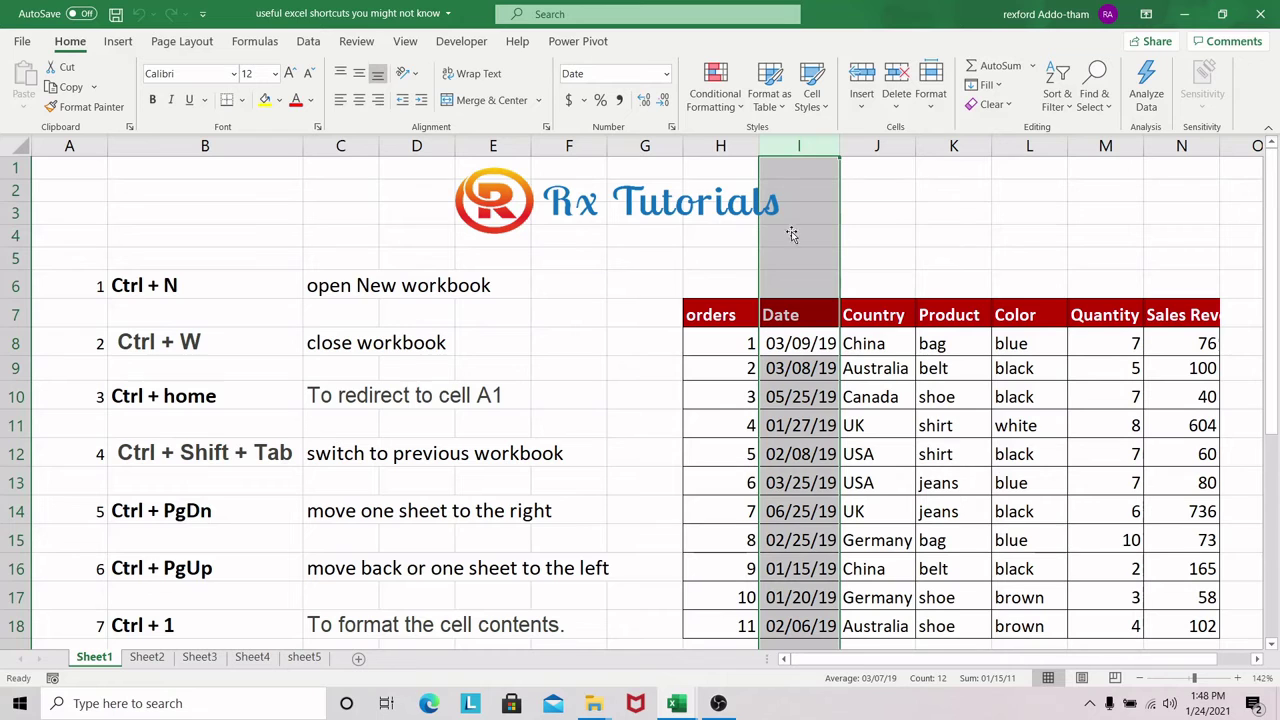
{"action": "key", "text": "ctrl+plus"}
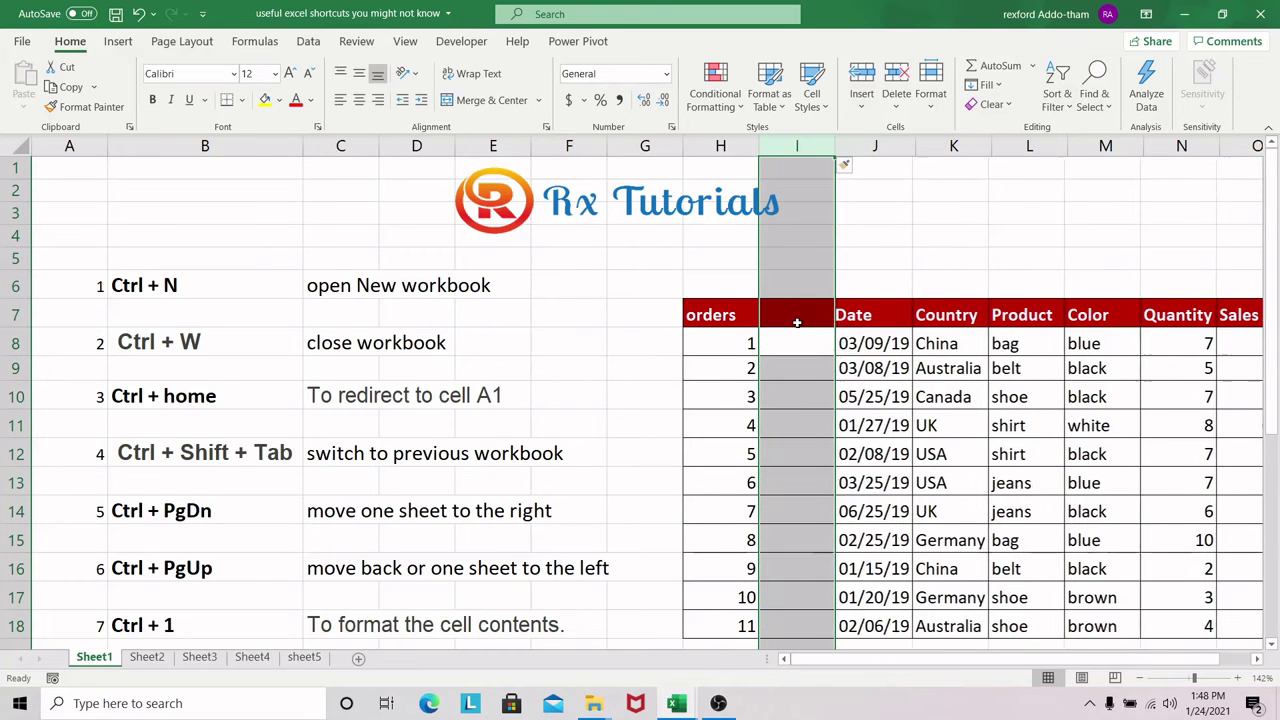
{"action": "scroll", "coordinate": [791, 390], "scroll_direction": "down", "scroll_amount": 3}
{"action": "scroll", "coordinate": [791, 394], "scroll_direction": "up", "scroll_amount": 3}
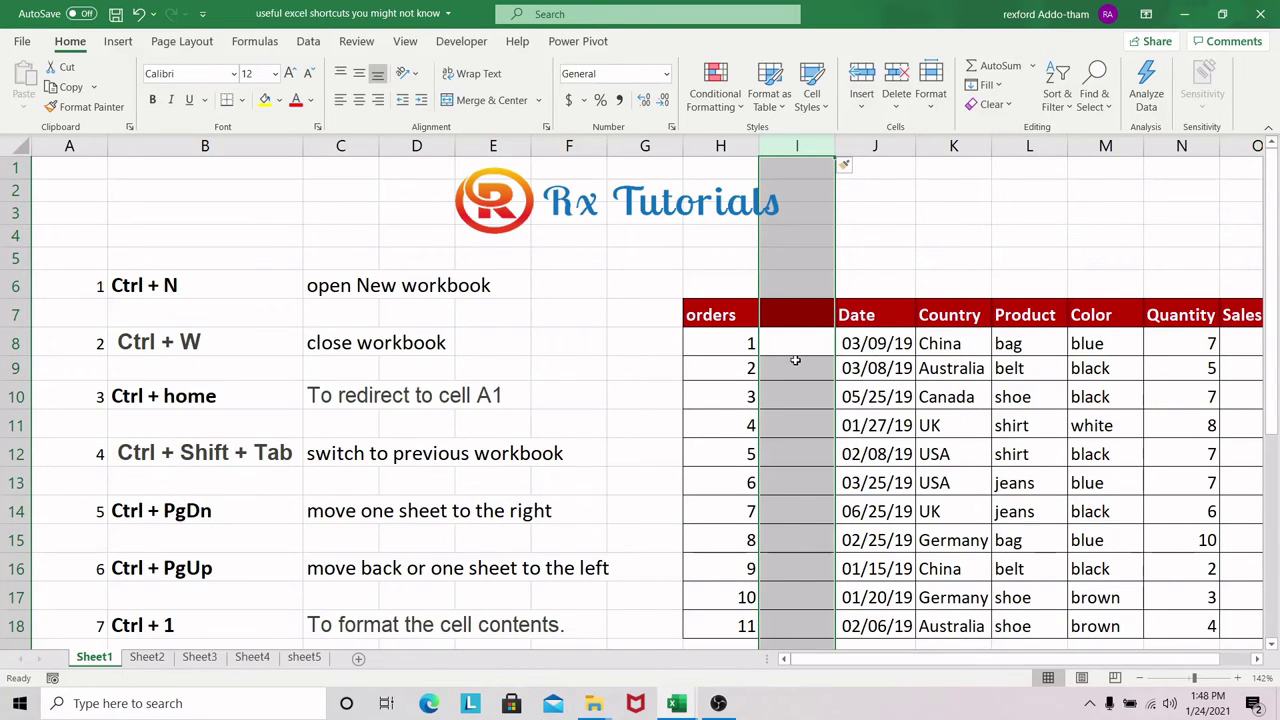
- Insert another blank column before the Date column, and delete the inserted blank columns so Date directly follows orders
{"action": "left_click", "coordinate": [862, 315]}
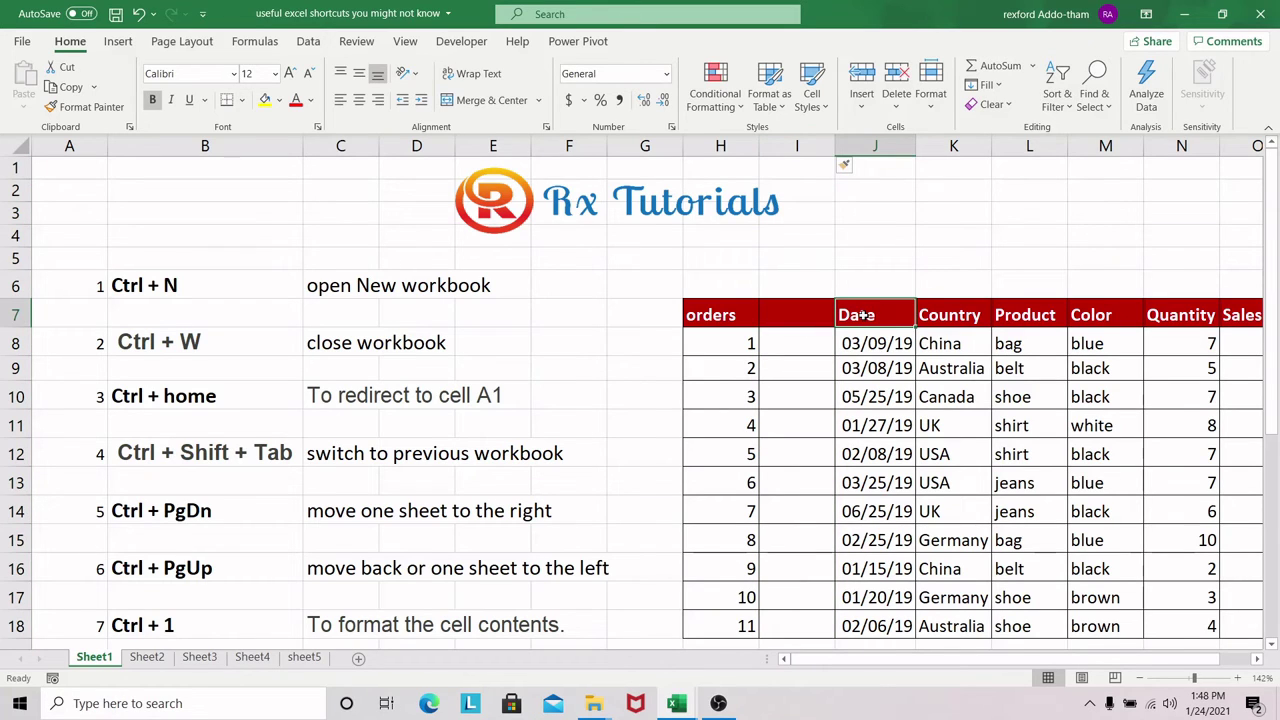
{"action": "key", "text": "ctrl+space"}
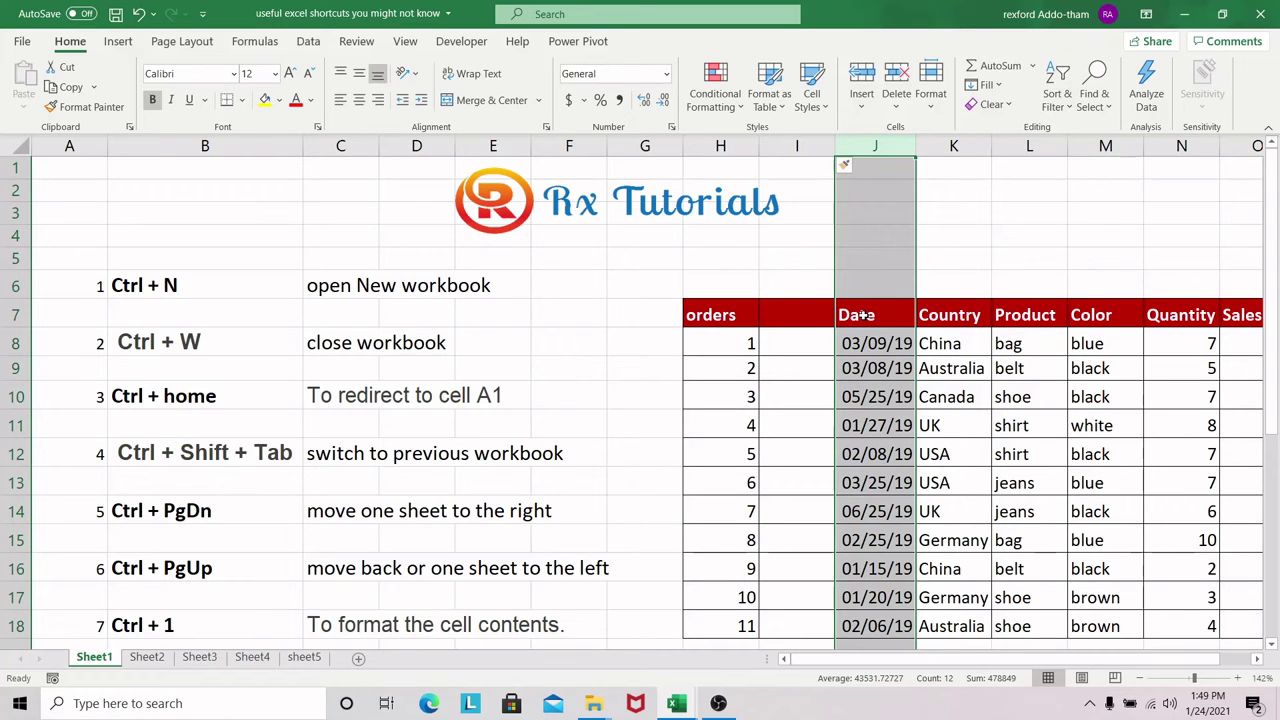
{"action": "key", "text": "ctrl+shift+plus"}
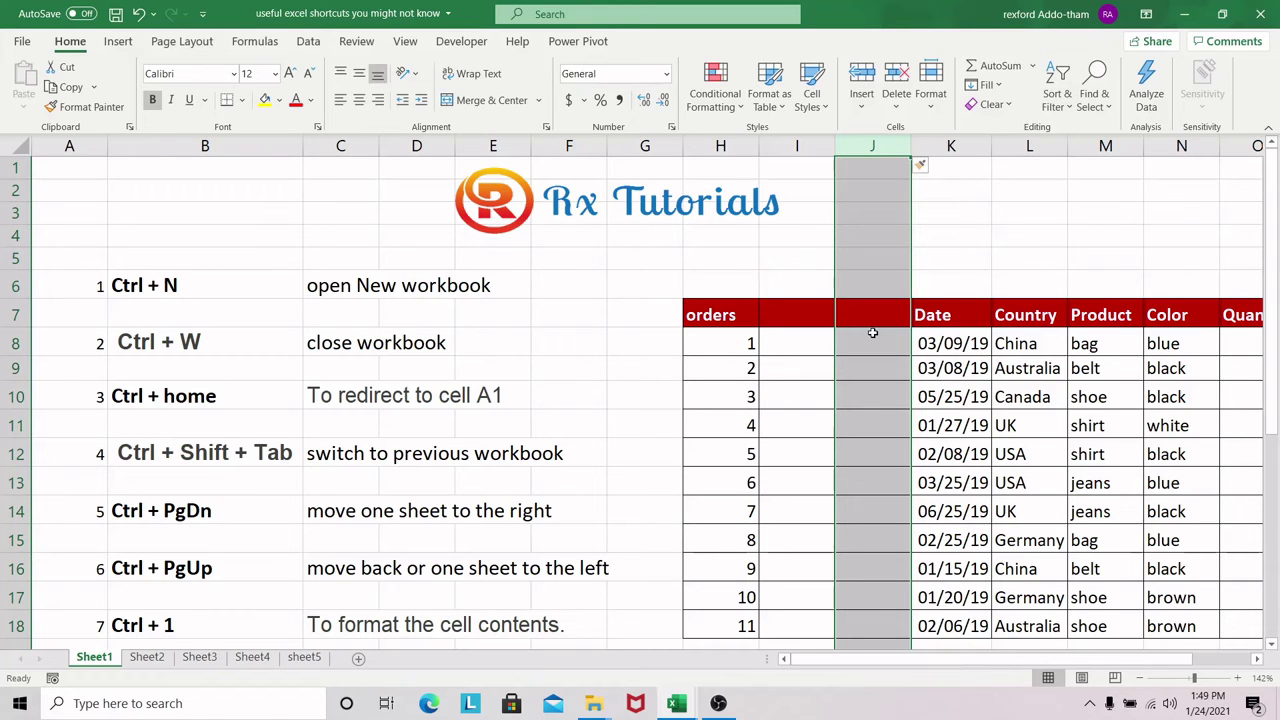
{"action": "key", "text": "ctrl+minus"}
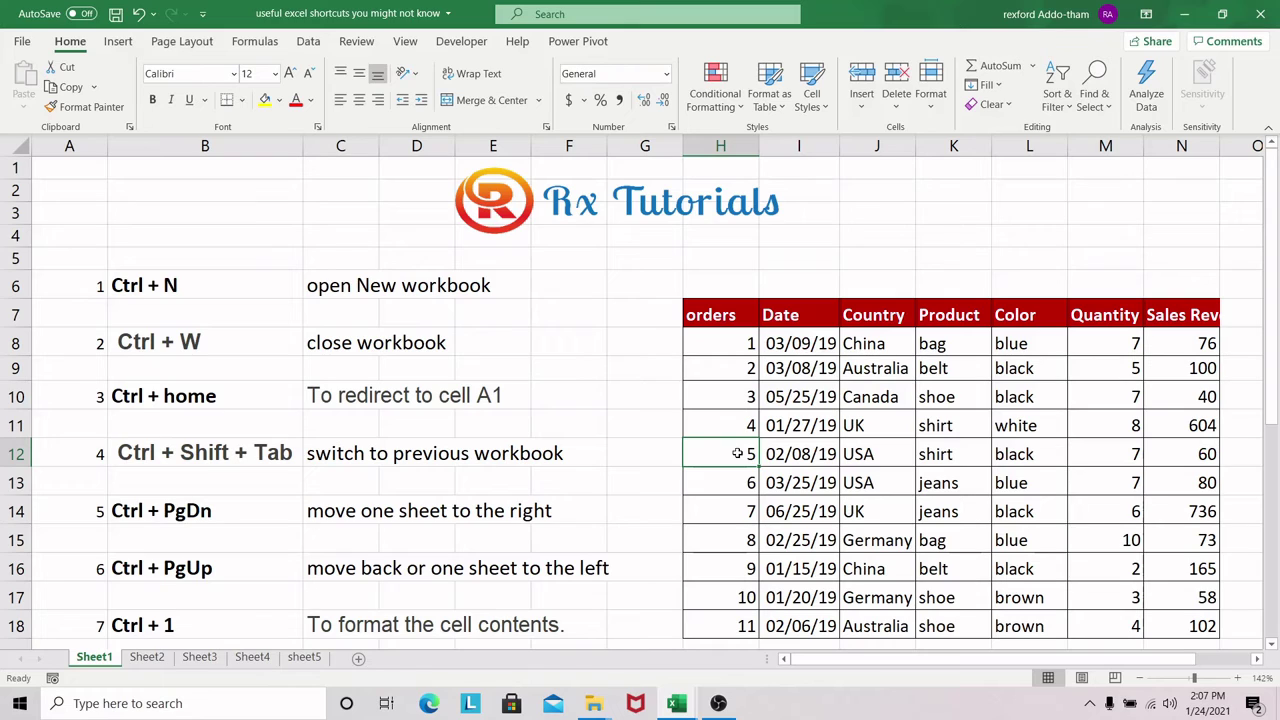
- Insert a blank row above the whole row 12 and delete that inserted row again
{"action": "key", "text": "shift+space"}
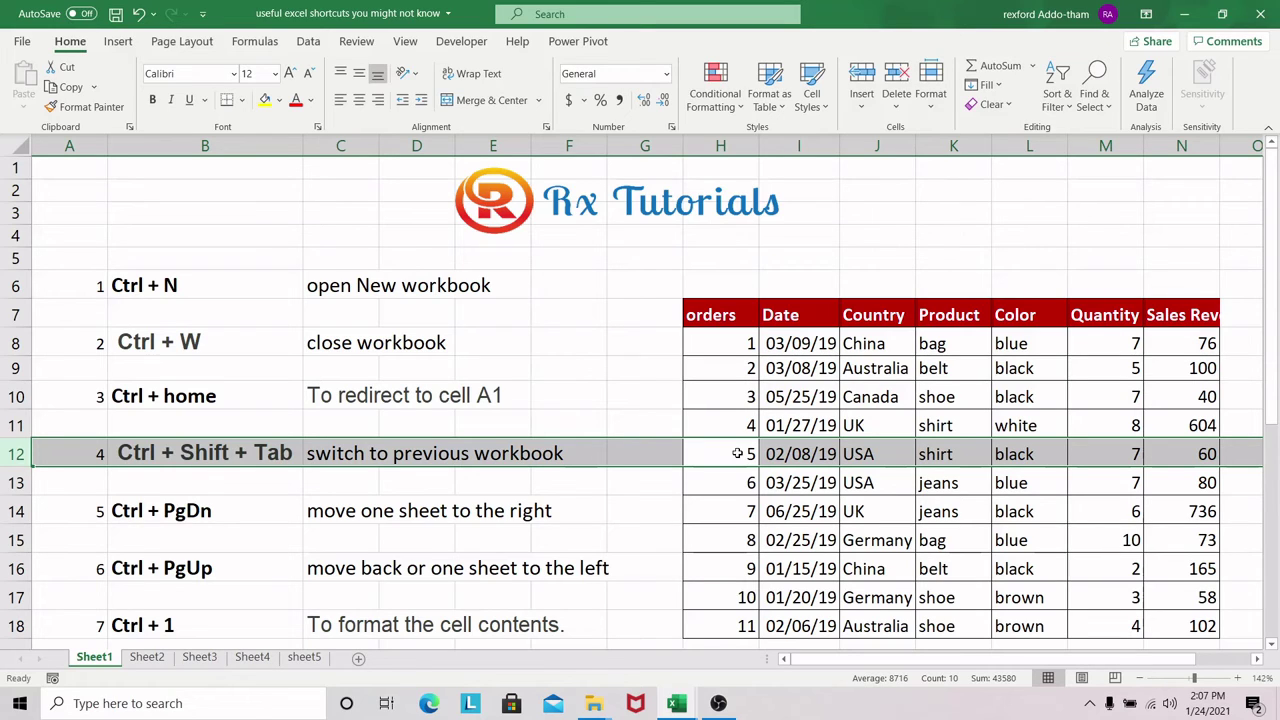
{"action": "key", "text": "ctrl+shift+plus"}
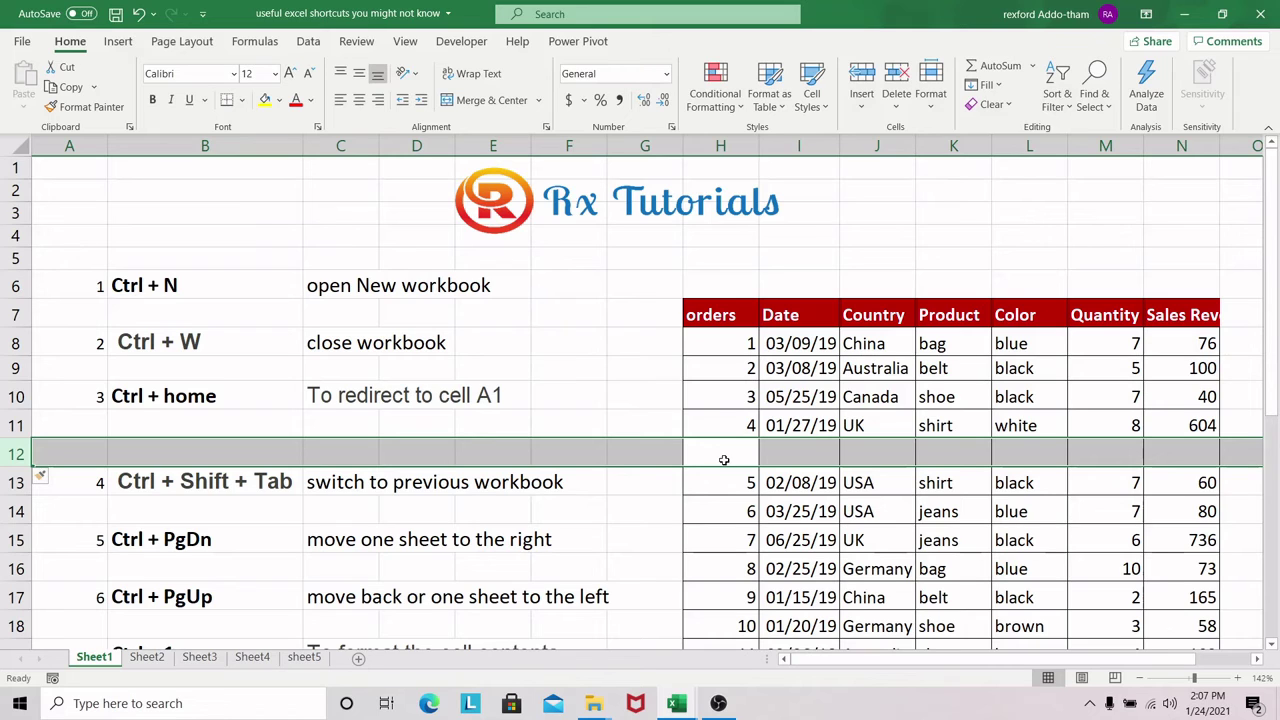
{"action": "key", "text": "ctrl+minus"}
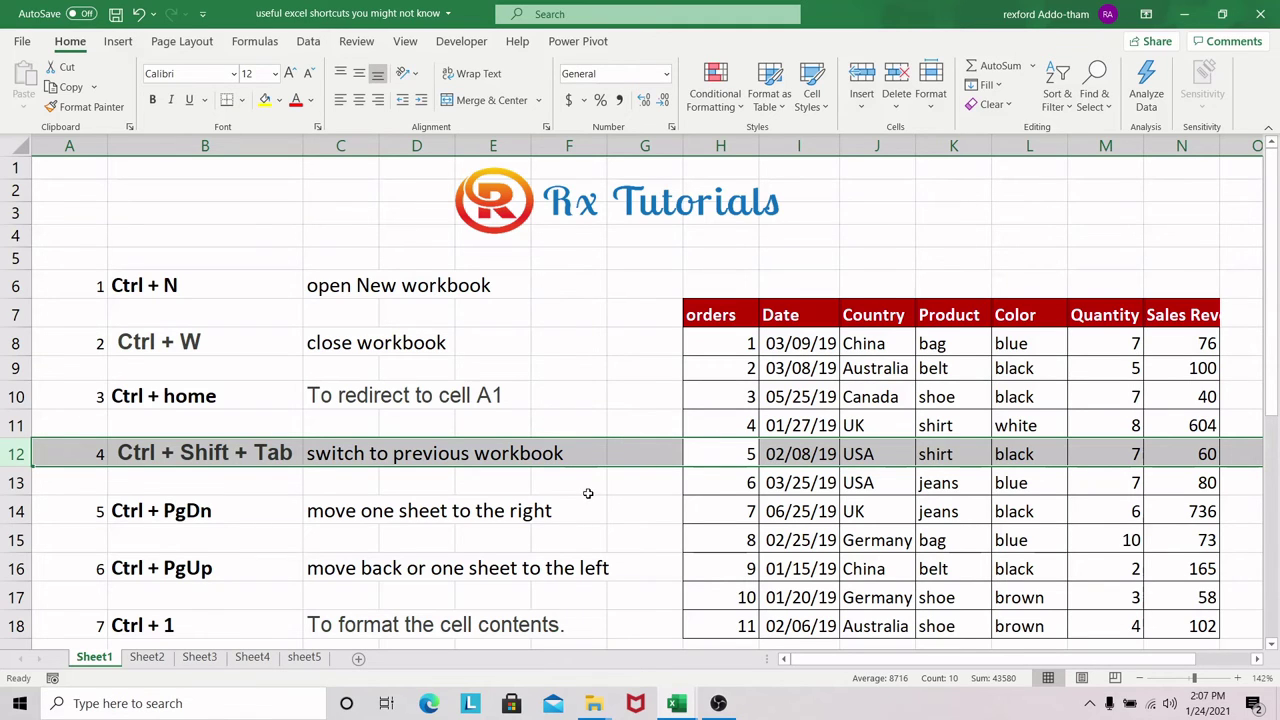
- Review the numbered list of shortcuts and their descriptions on Sheet1, from opening a new workbook to deleting a column or row
{"action": "scroll", "coordinate": [588, 493], "scroll_direction": "down", "scroll_amount": 2}
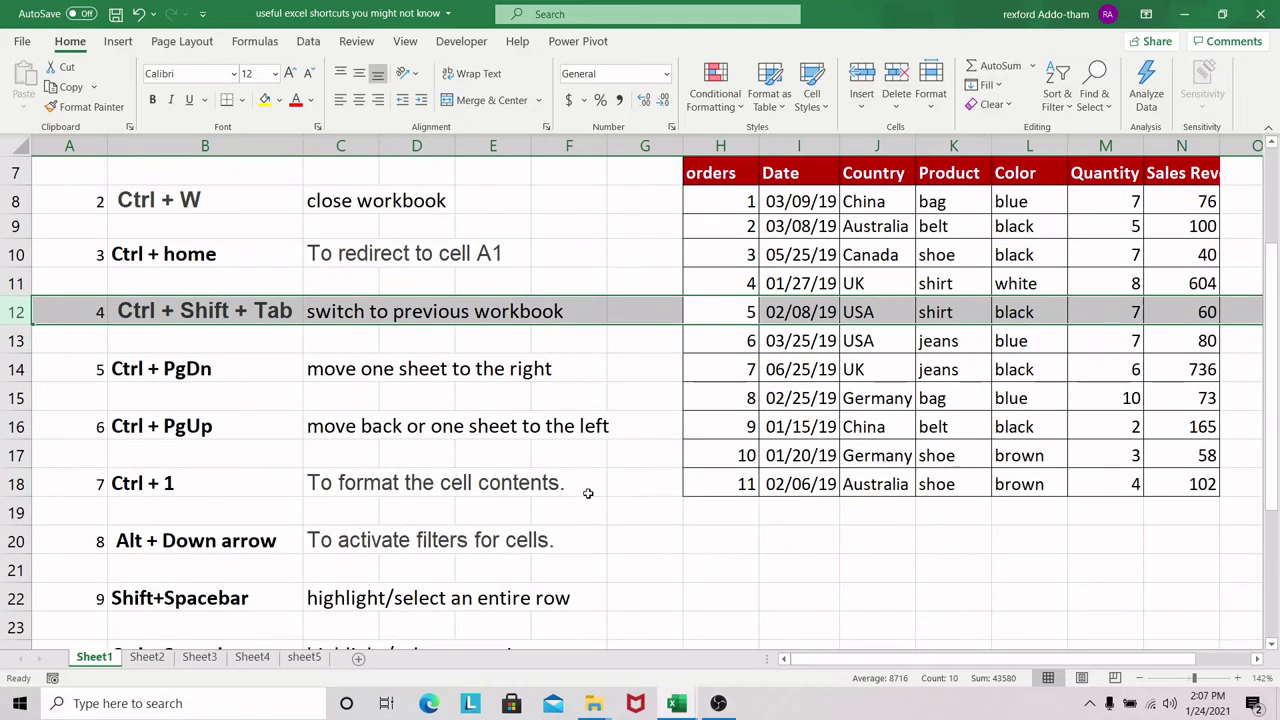
{"action": "scroll", "coordinate": [588, 493], "scroll_direction": "down", "scroll_amount": 3}
{"action": "scroll", "coordinate": [588, 493], "scroll_direction": "up", "scroll_amount": 4}
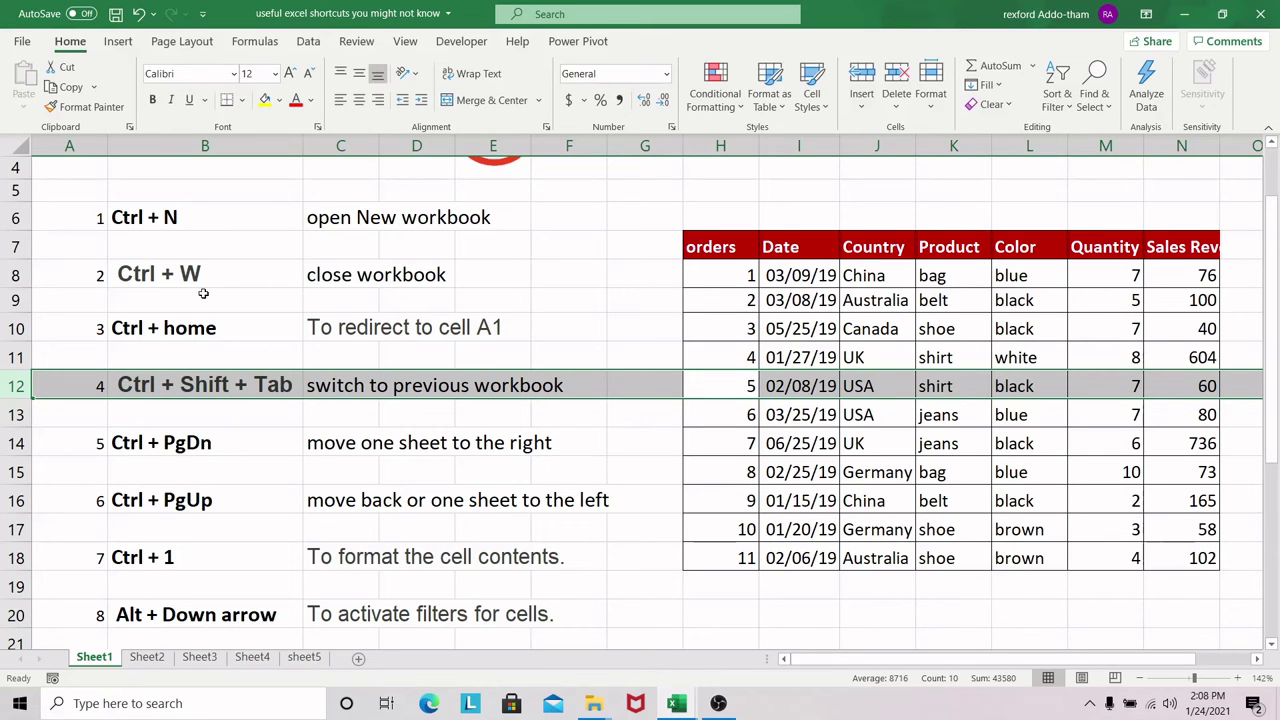
{"action": "left_click", "coordinate": [455, 325]}
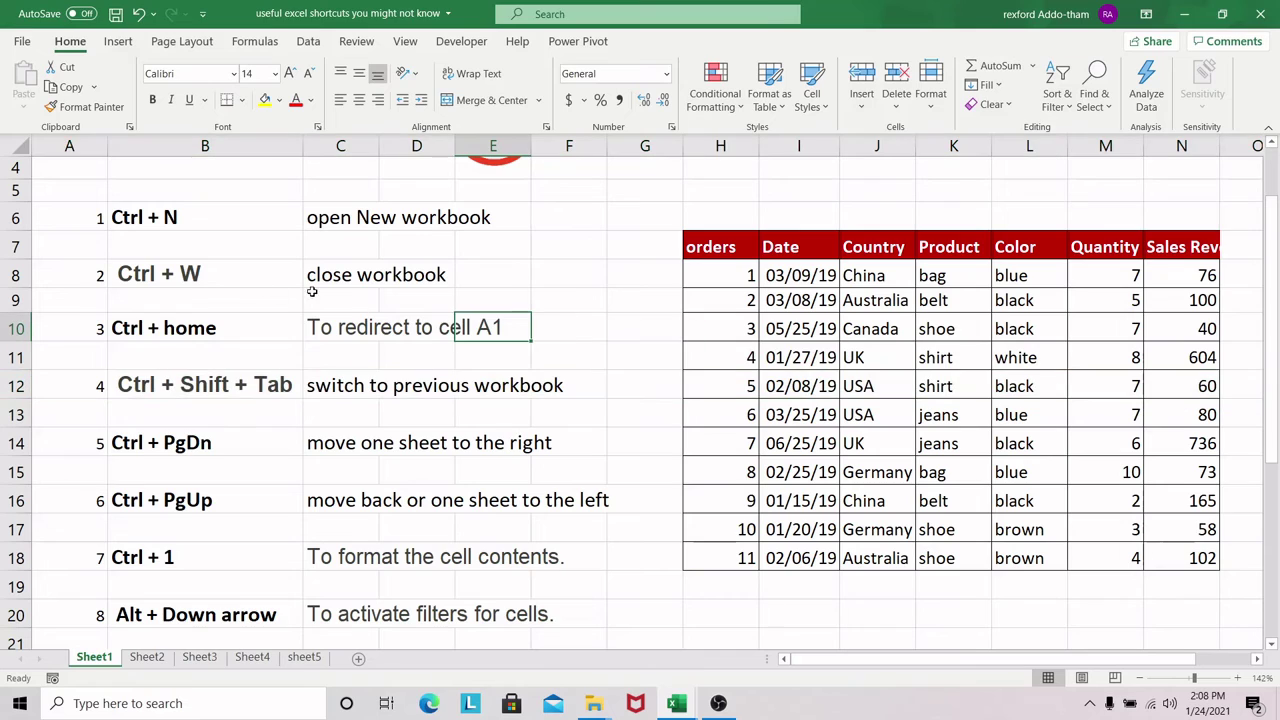
{"action": "left_click", "coordinate": [62, 172]}
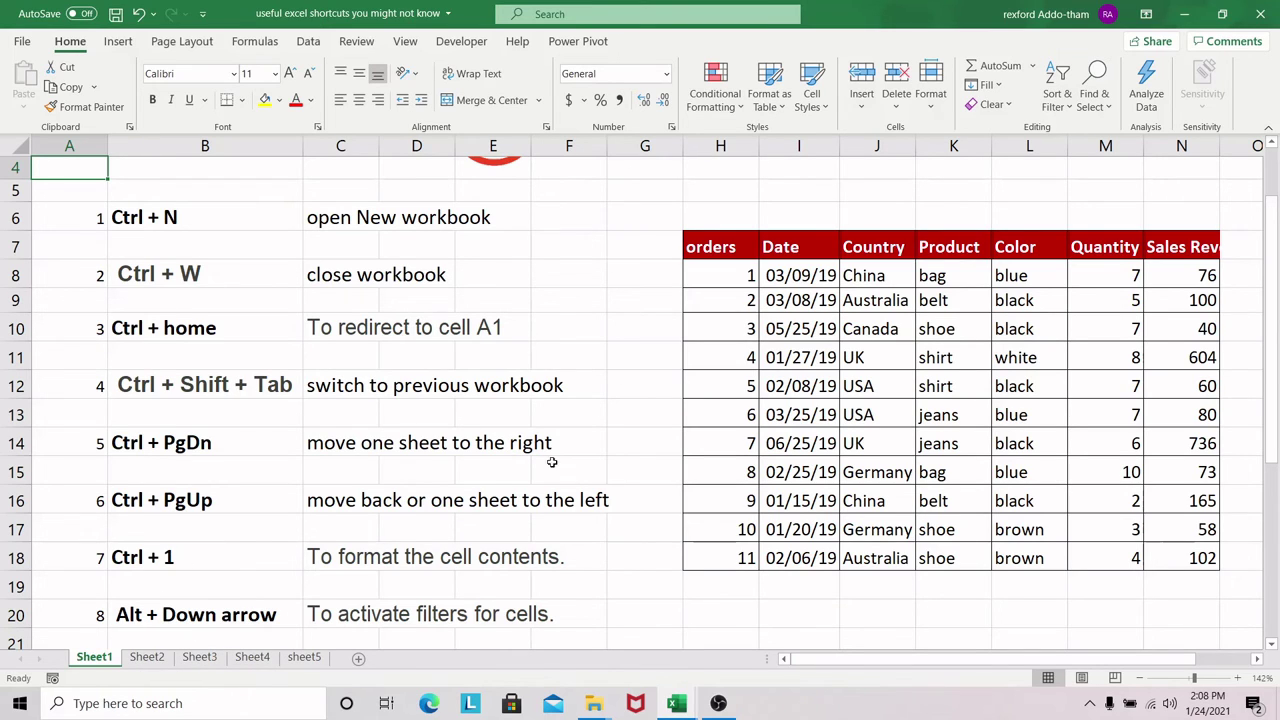
{"action": "scroll", "coordinate": [543, 455], "scroll_direction": "down", "scroll_amount": 1}
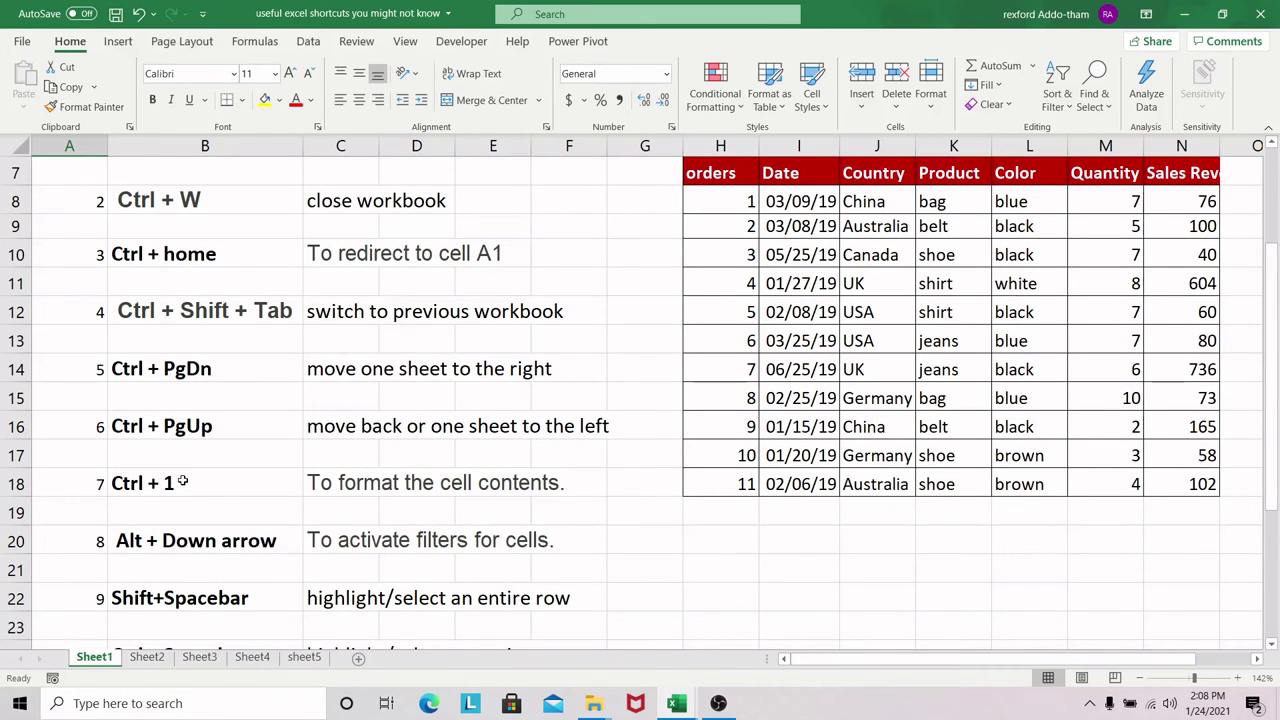
{"action": "scroll", "coordinate": [489, 495], "scroll_direction": "down", "scroll_amount": 1}
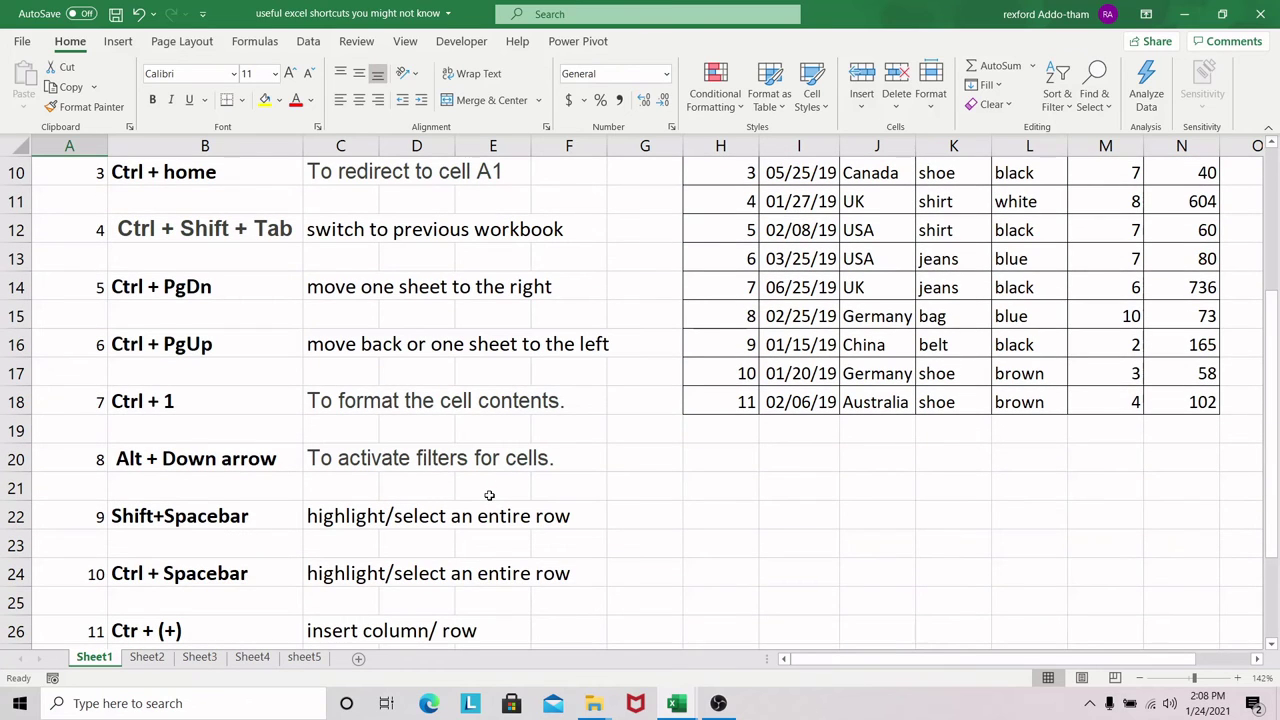
{"action": "scroll", "coordinate": [478, 476], "scroll_direction": "down", "scroll_amount": 1}
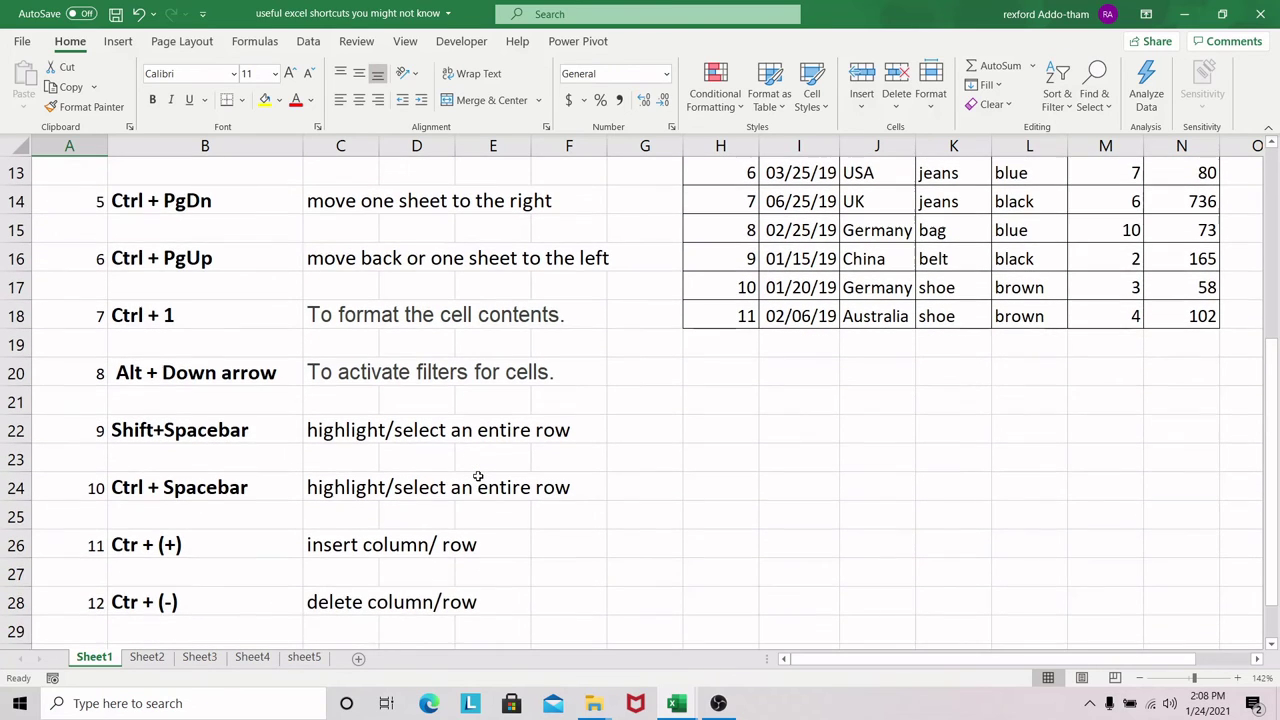
{"action": "scroll", "coordinate": [617, 474], "scroll_direction": "up", "scroll_amount": 3}
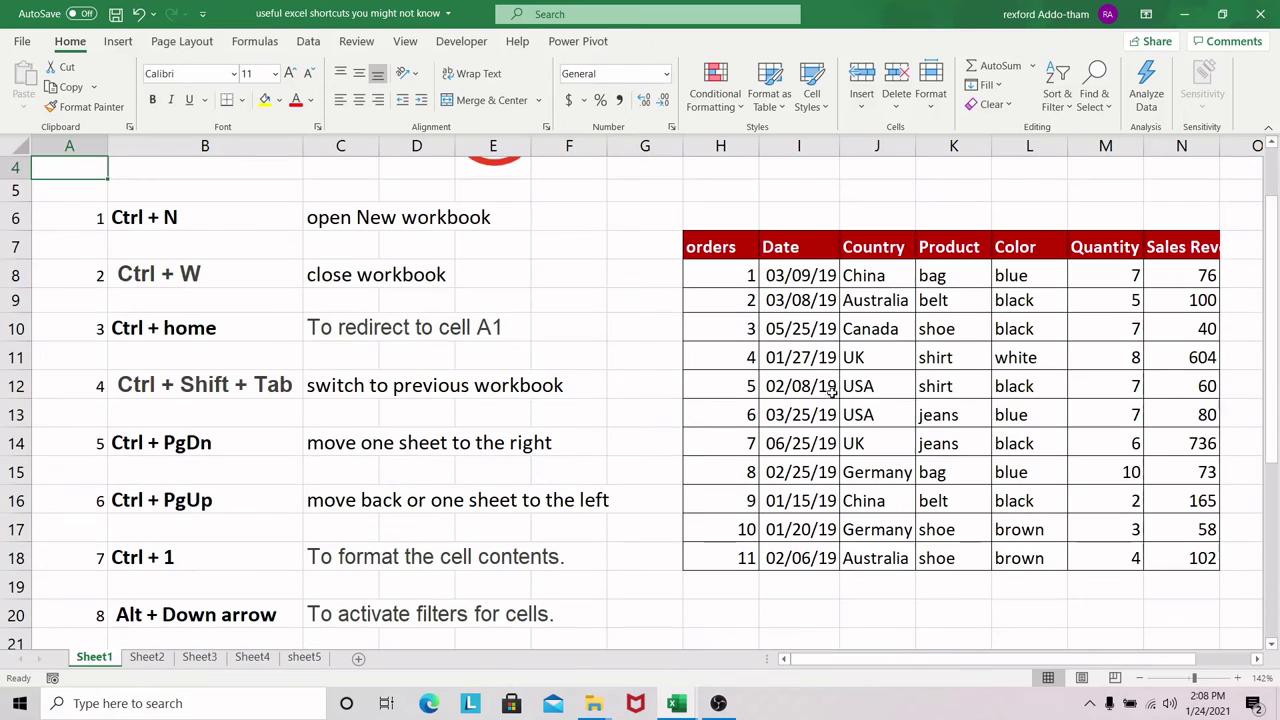
{"action": "left_click", "coordinate": [788, 334]}
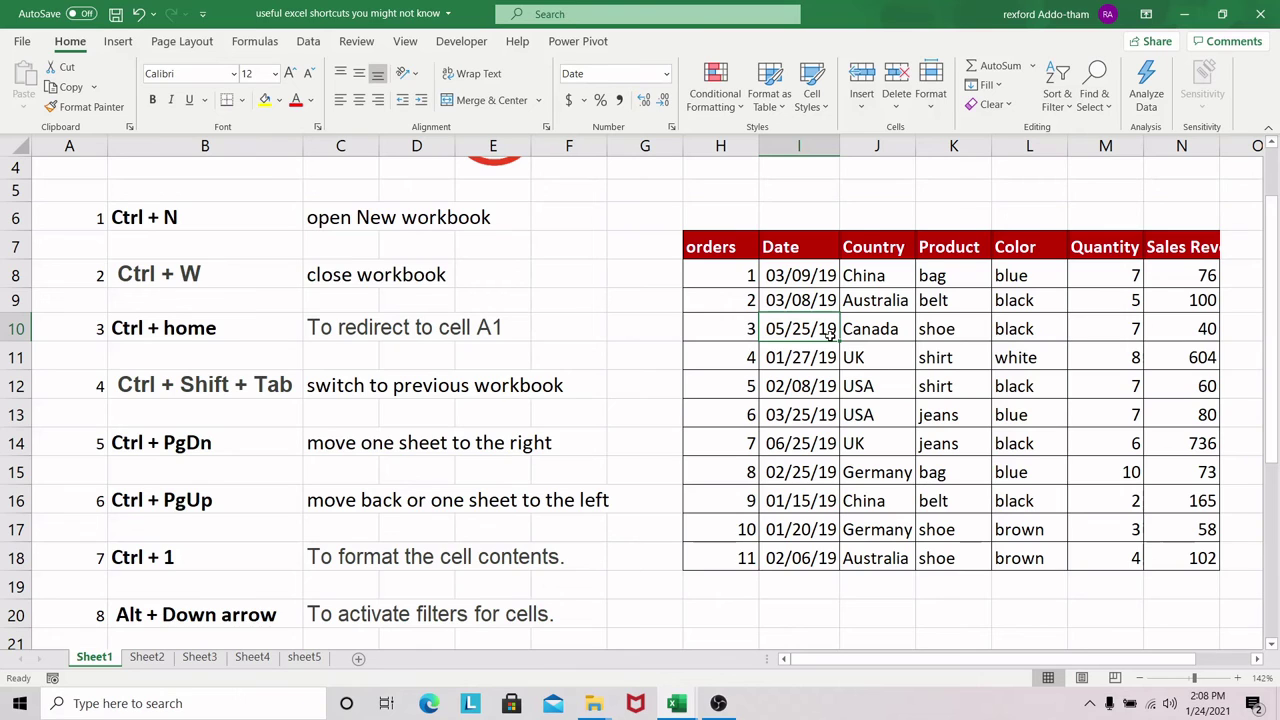
{"action": "scroll", "coordinate": [830, 336], "scroll_direction": "up", "scroll_amount": 1}
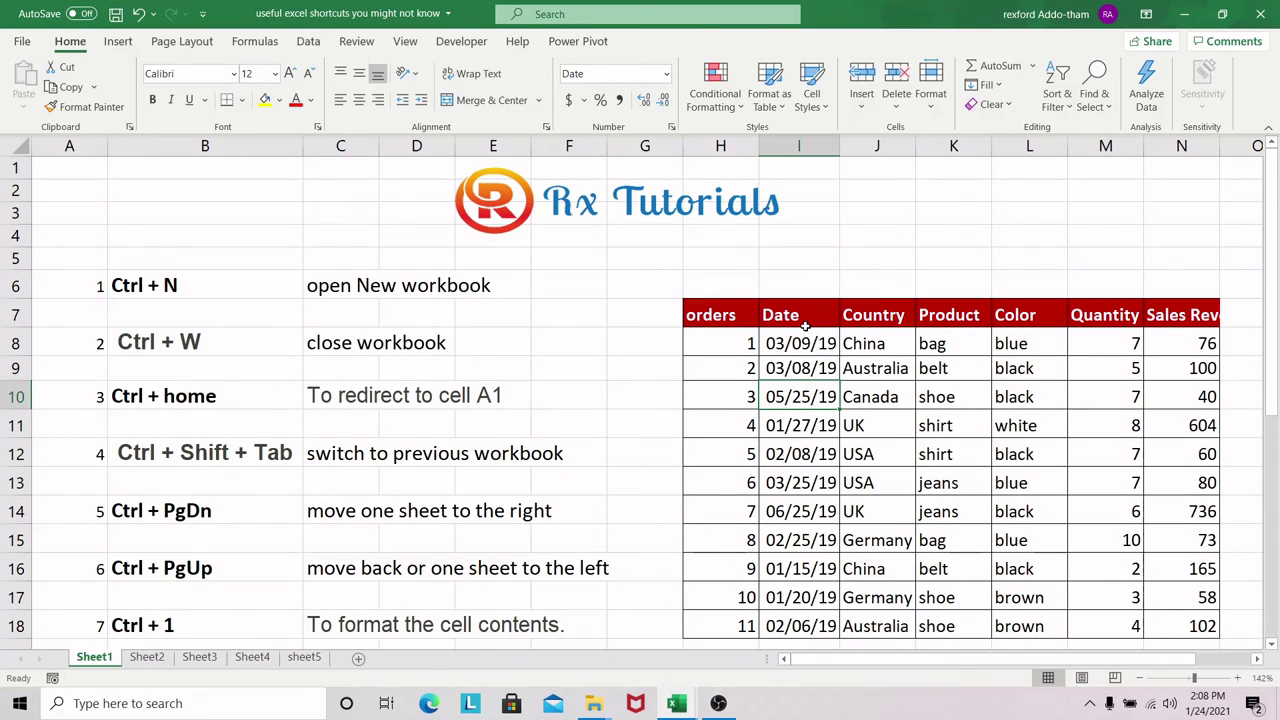